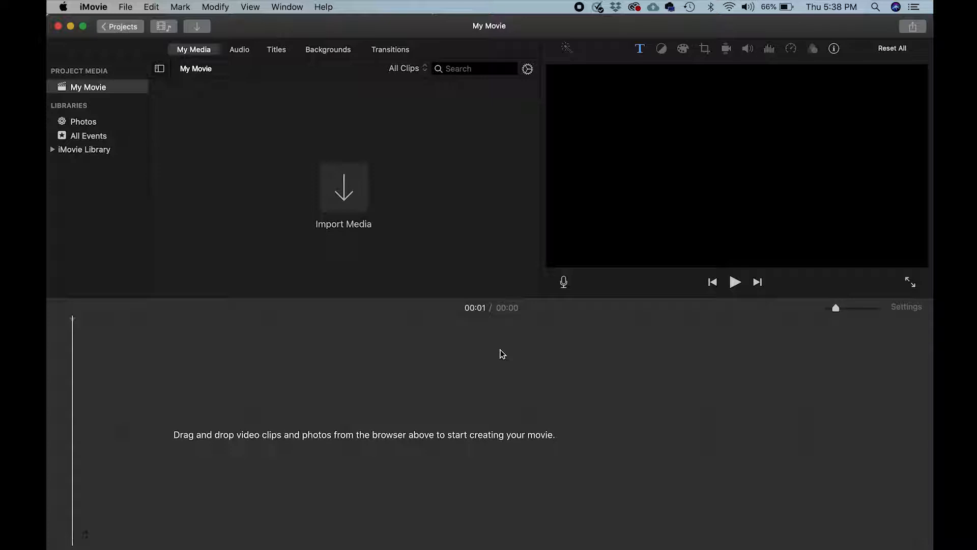
# - Import the video clips GMW_6136.MOV through GMW_6158.MOV from the Bridge folder on the HV620S drive into the project media
pyautogui.click(344, 194)
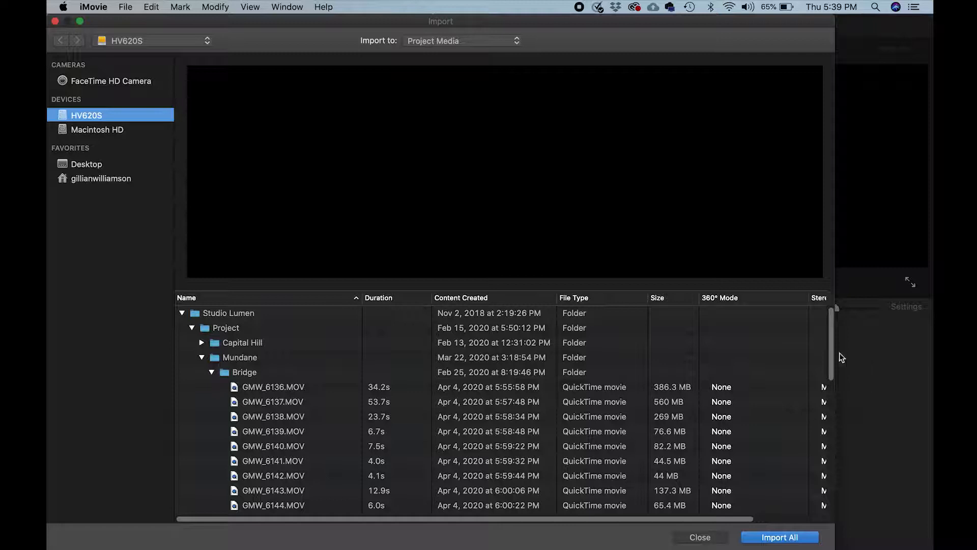
pyautogui.click(802, 360)
pyautogui.scroll(-1, 312, 388)
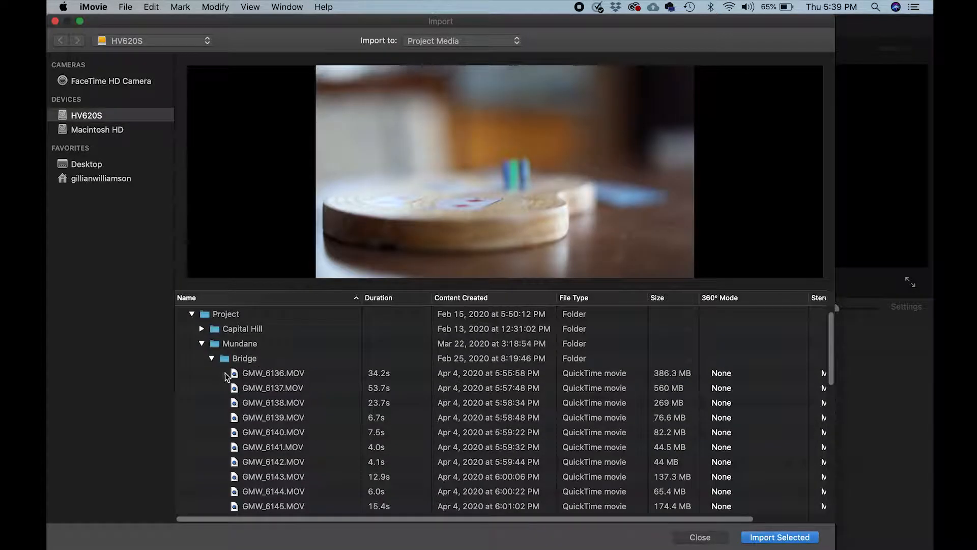
pyautogui.click(259, 377)
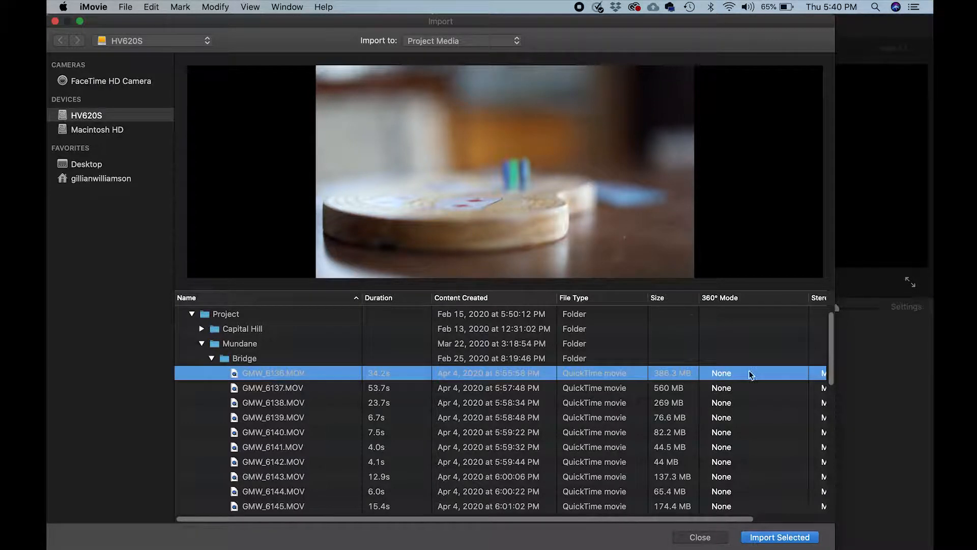
pyautogui.moveTo(833, 364); pyautogui.dragTo(836, 454)
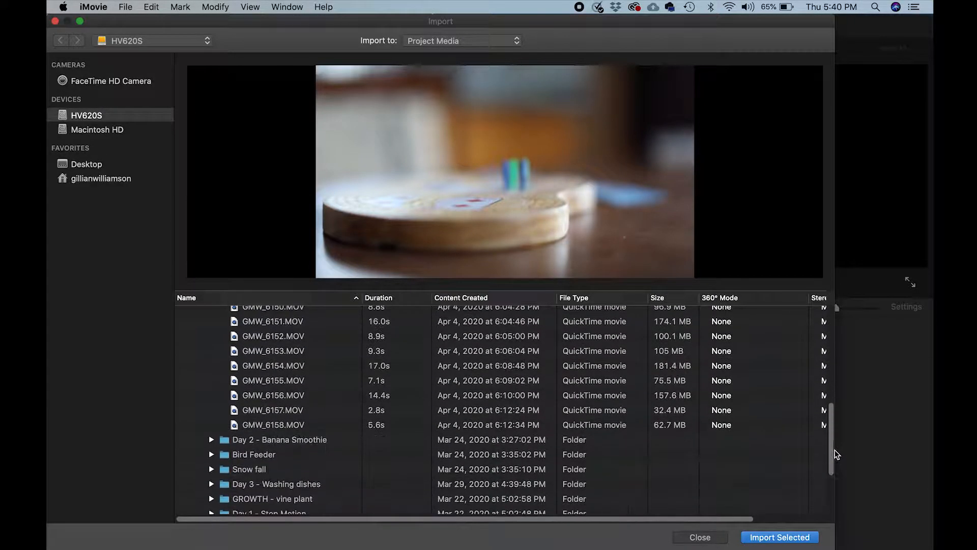
pyautogui.keyDown('shift'); pyautogui.click(264, 425); pyautogui.keyUp('shift')
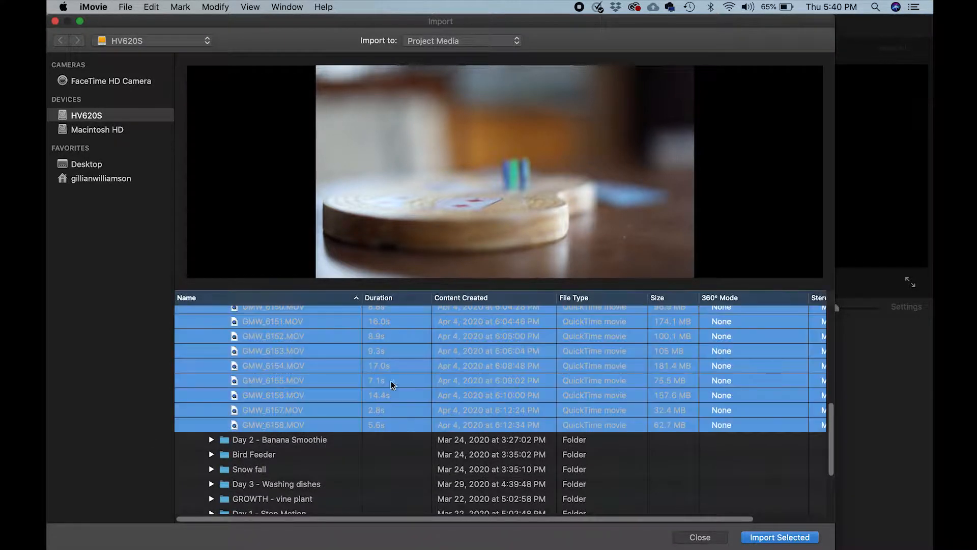
pyautogui.click(780, 537)
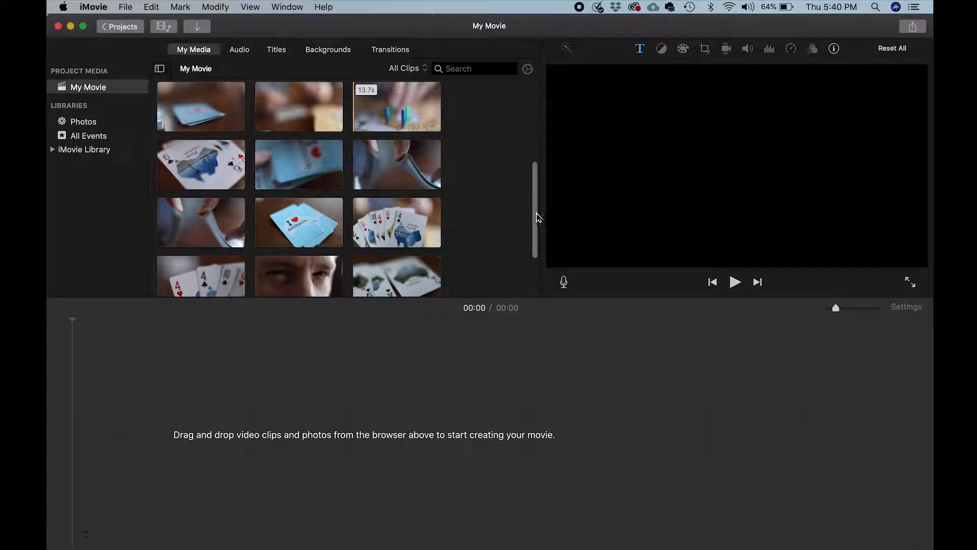
# - Mark the cribbage peg clip as a favorite and place the clip of the blue card deck in the empty timeline
pyautogui.scroll(5, 539, 218)
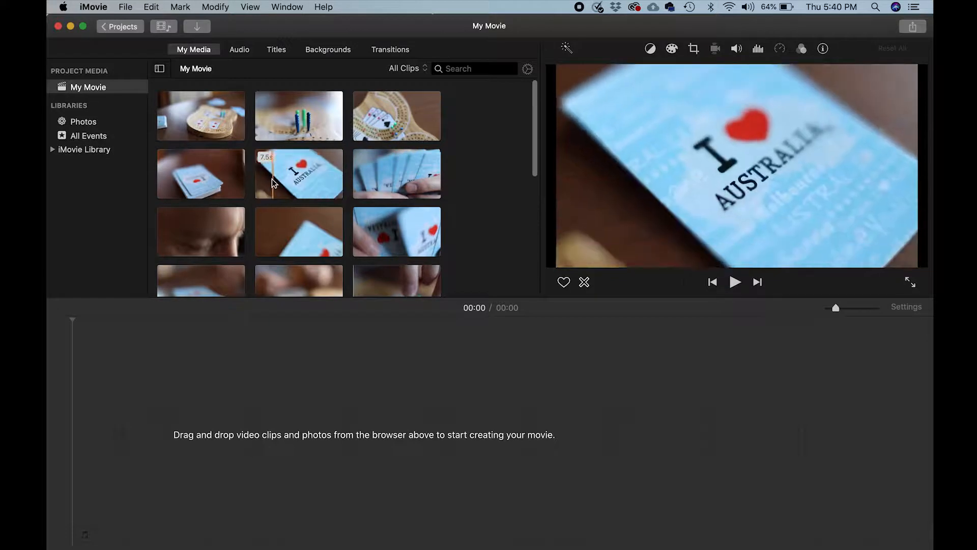
pyautogui.moveTo(533, 149); pyautogui.dragTo(537, 243)
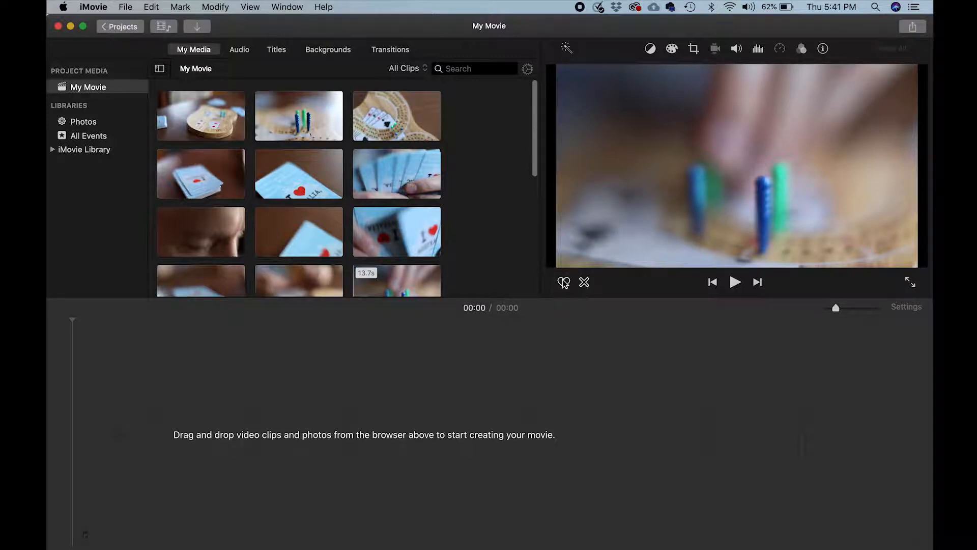
pyautogui.click(563, 282)
pyautogui.click(203, 176)
pyautogui.moveTo(209, 178); pyautogui.dragTo(225, 402)
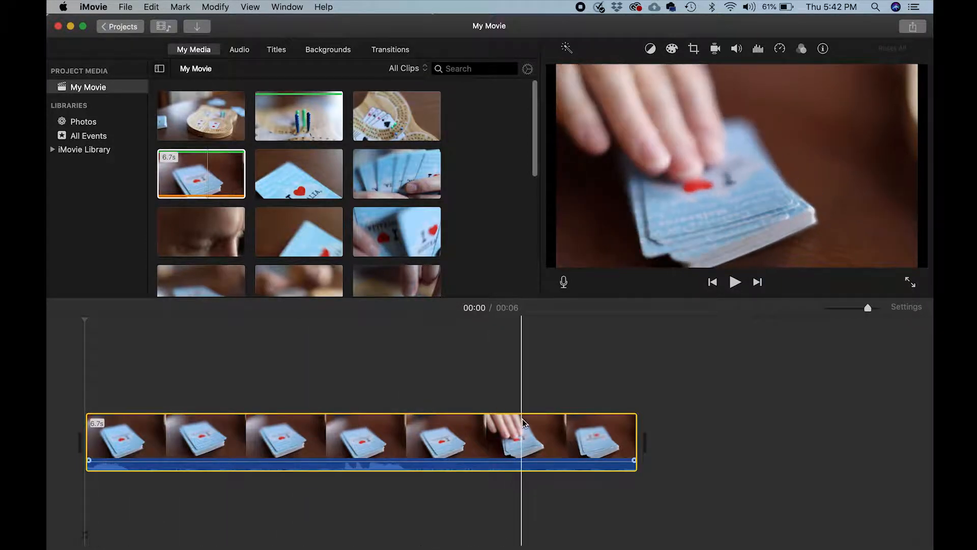
# - Split the card-deck clip in the timeline at the 00:04 mark and delete its first part
pyautogui.click(466, 430)
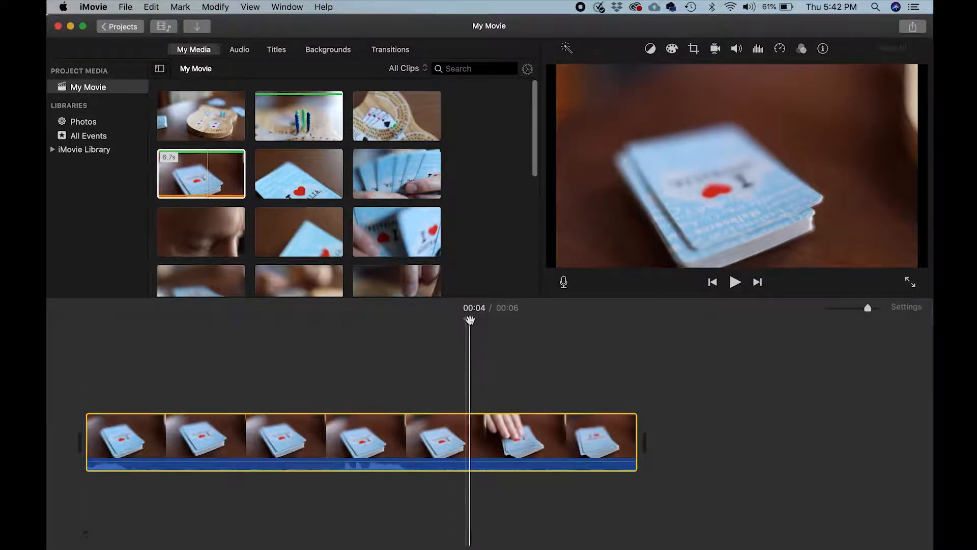
pyautogui.click(462, 417)
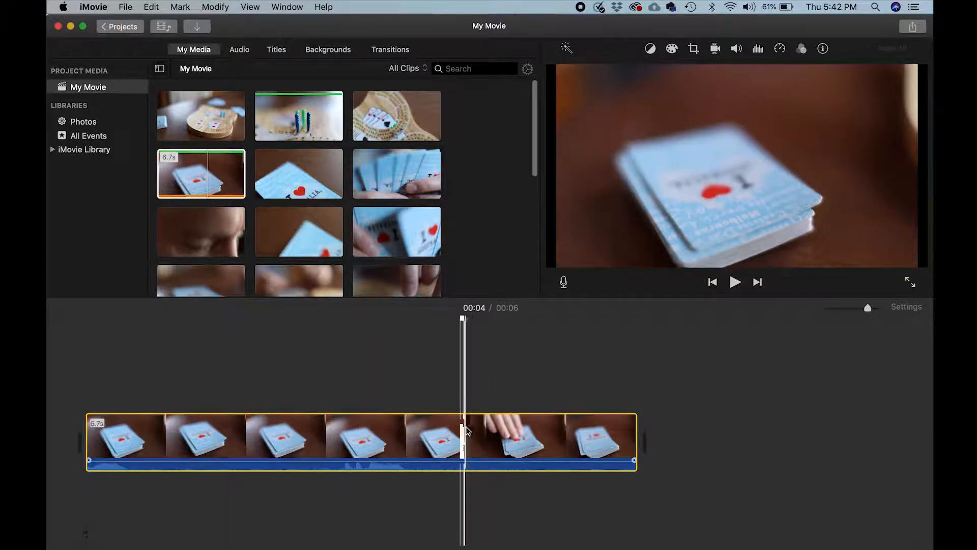
pyautogui.rightClick(468, 431)
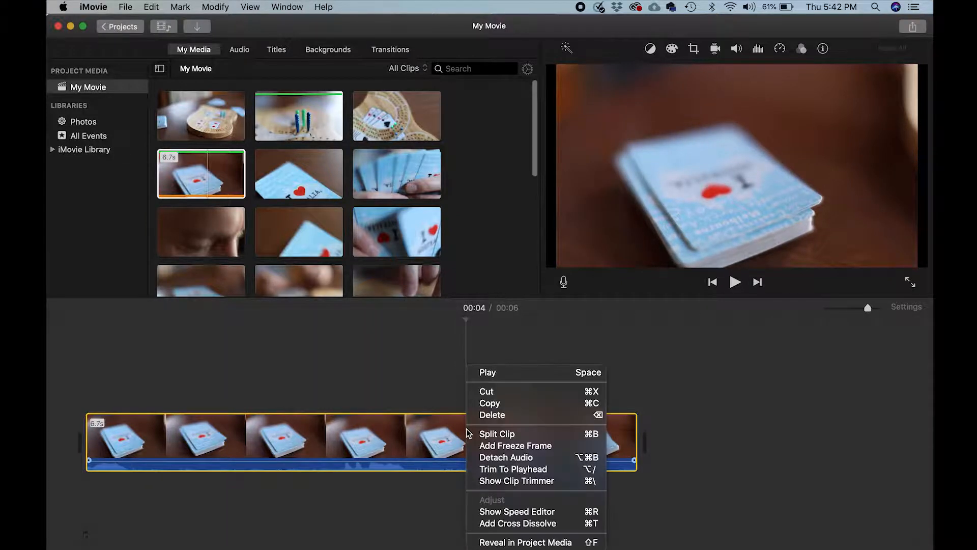
pyautogui.click(469, 432)
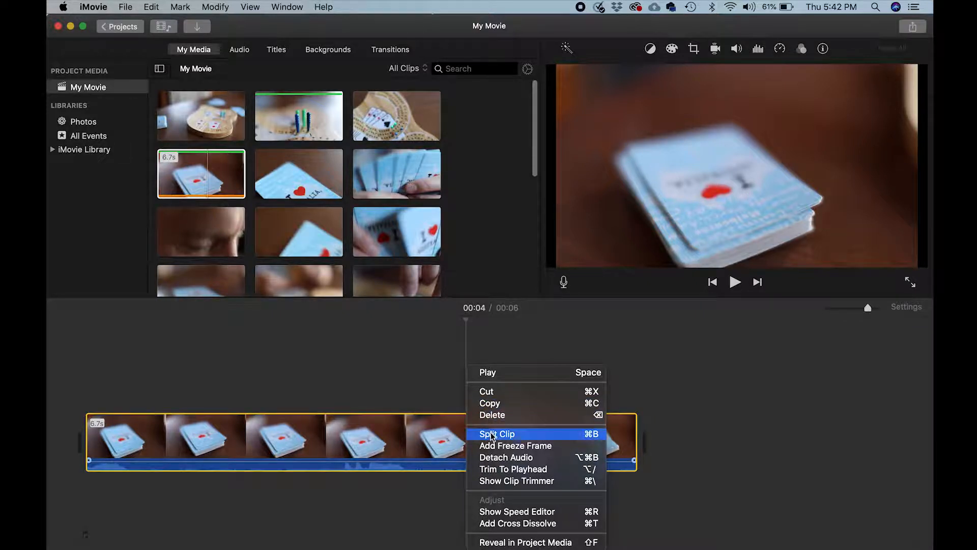
pyautogui.click(547, 435)
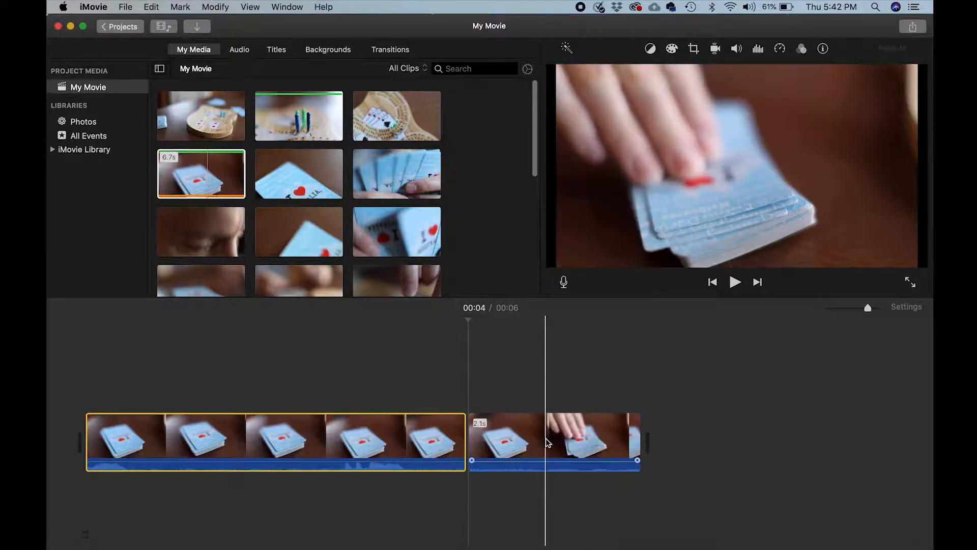
pyautogui.click(397, 443)
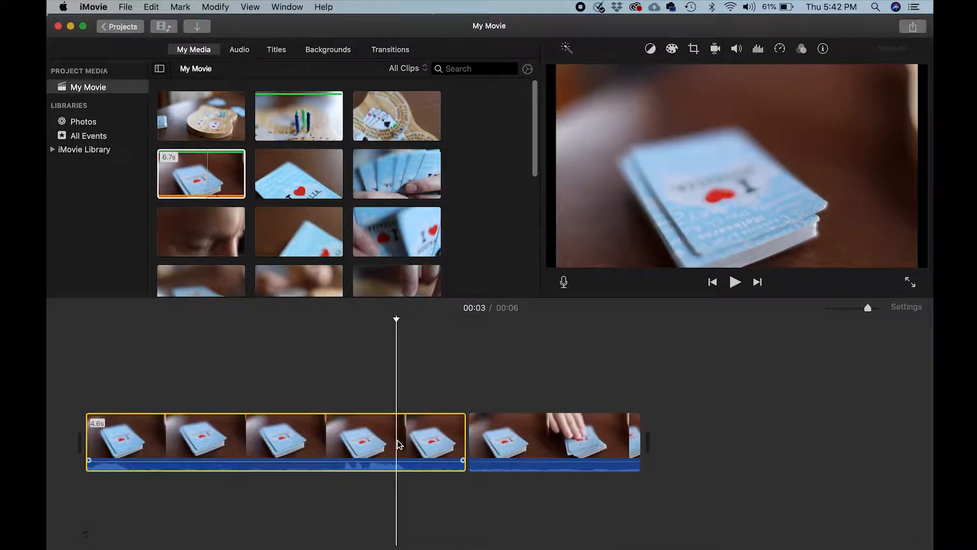
pyautogui.press('Delete')
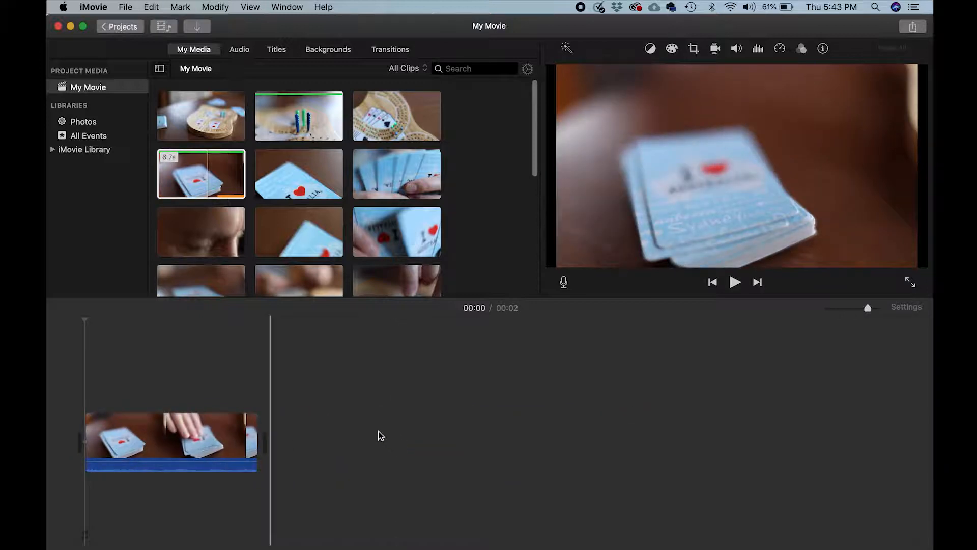
# - Undo the deletion and the split of the card-deck clip
pyautogui.press('super+z')
pyautogui.press('super+z')
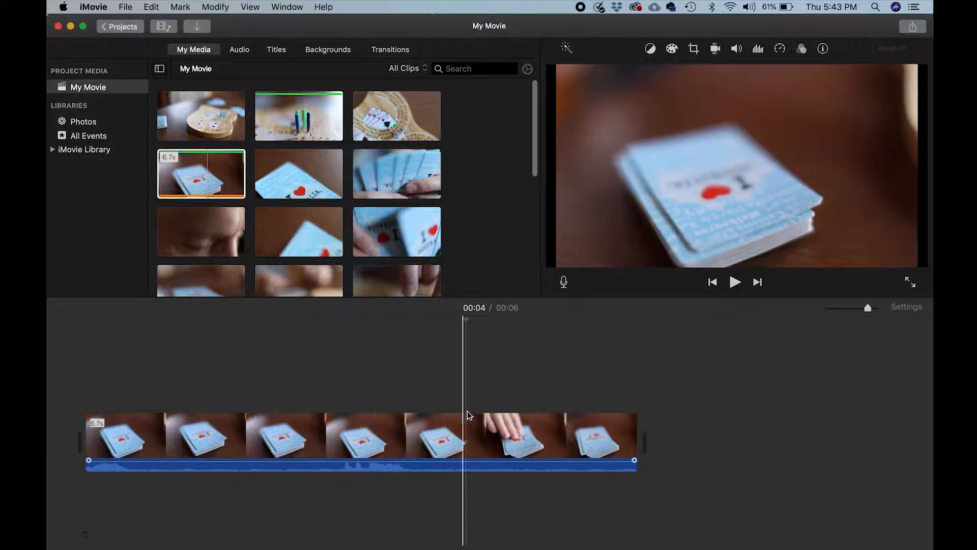
# - Trim the card-deck clip's start to the 00:04 mark and add the fanned-cards clip after it, shortened to about 2.6 s
pyautogui.moveTo(88, 437); pyautogui.dragTo(469, 449)
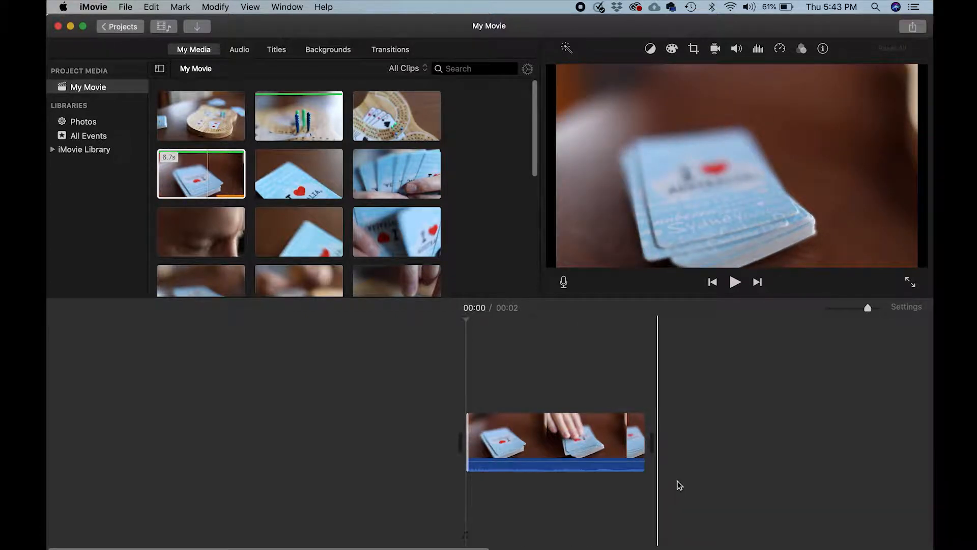
pyautogui.moveTo(398, 173); pyautogui.dragTo(617, 377)
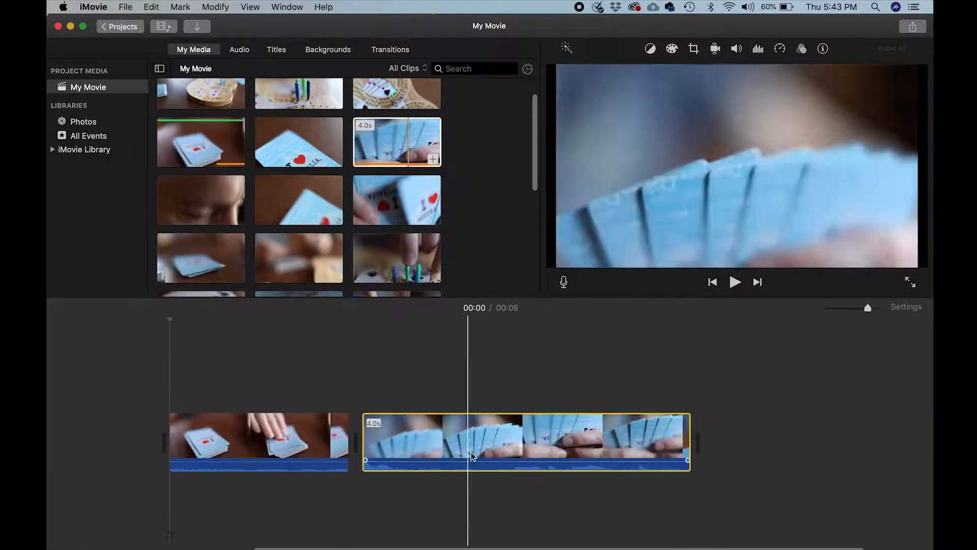
pyautogui.rightClick(424, 464)
pyautogui.click(443, 432)
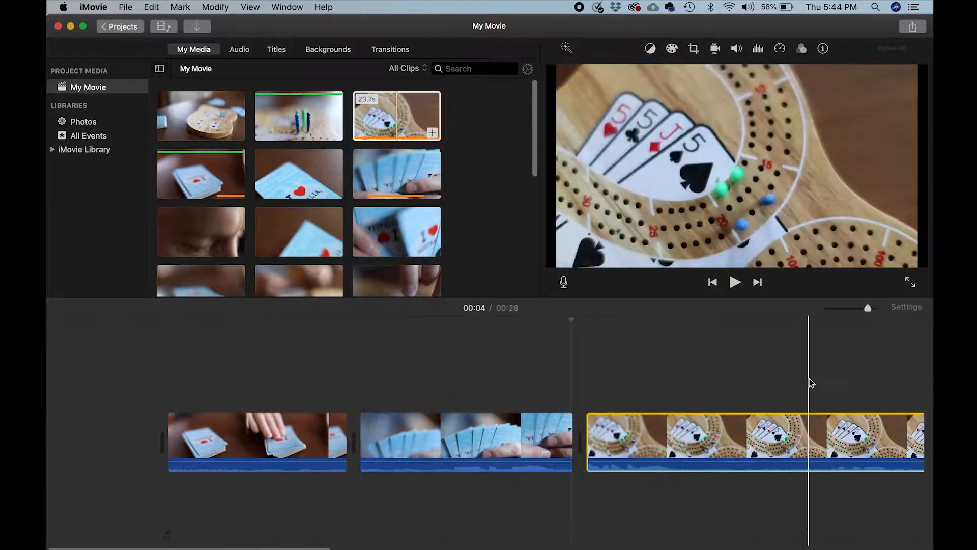
# - Trim the end of the cribbage-board clip to the playhead and add a shortened close-up of the man's eyes after it
pyautogui.hotkey('alt', '/')
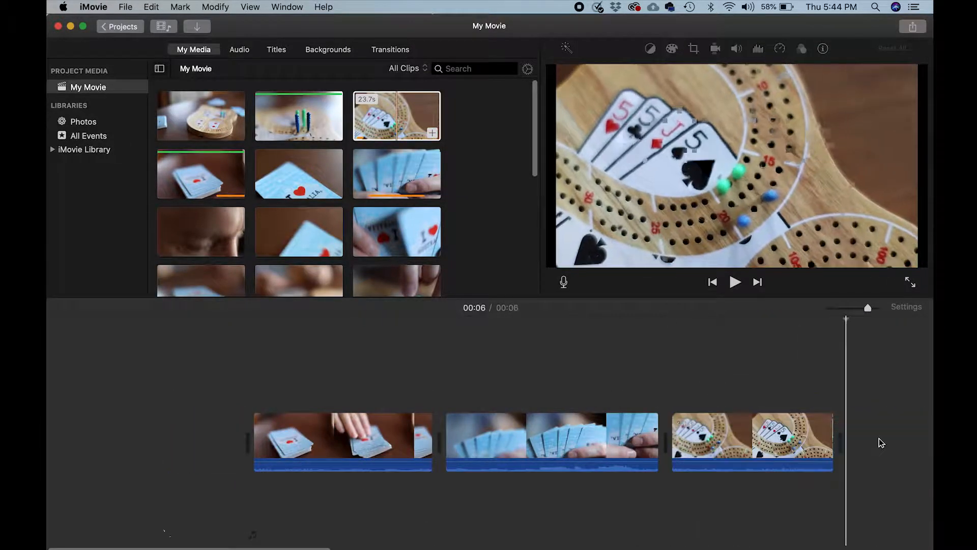
pyautogui.hscroll(5, 880, 443)
pyautogui.scroll(-5, 377, 246)
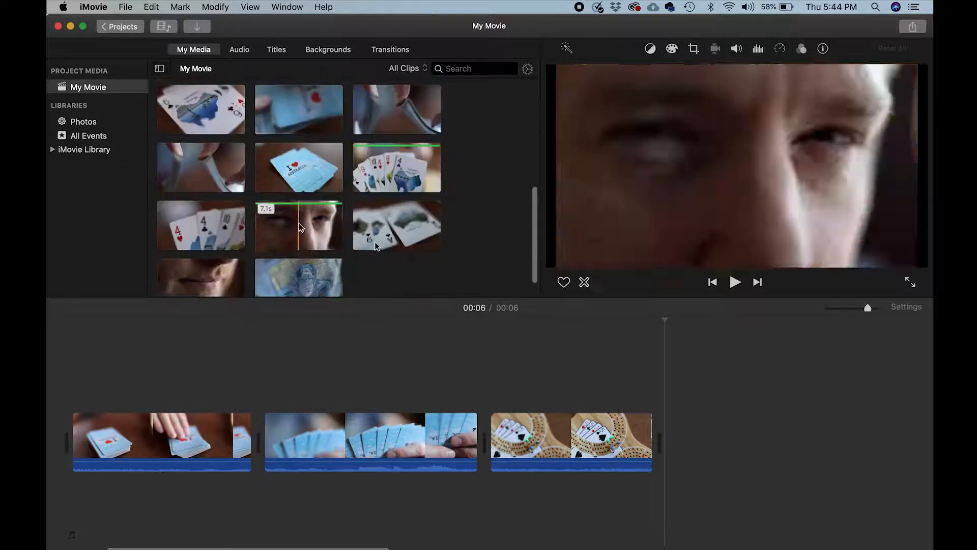
pyautogui.moveTo(300, 228); pyautogui.dragTo(700, 441)
pyautogui.click(752, 433)
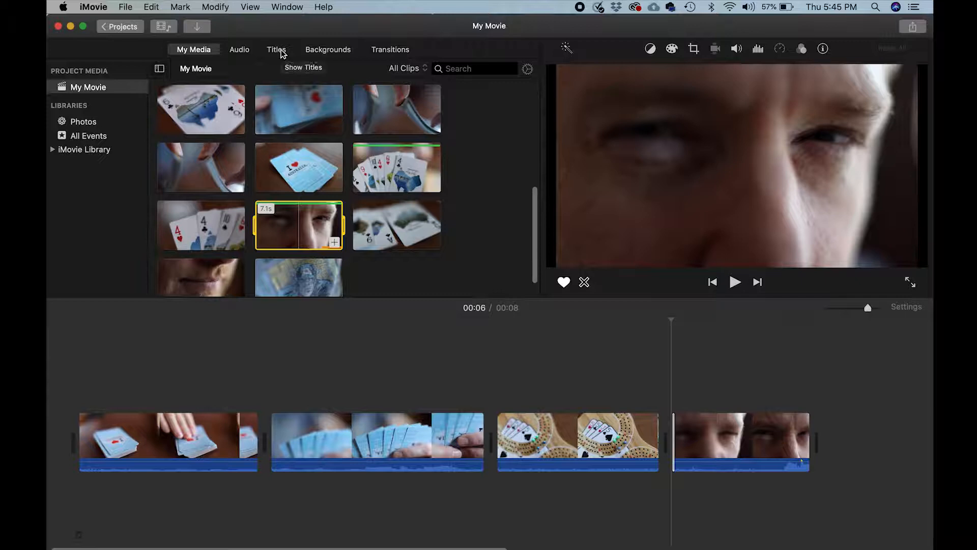
# - Add a Standard title above the first clip and shorten it to 2.2 s so it ends with that clip
pyautogui.click(283, 53)
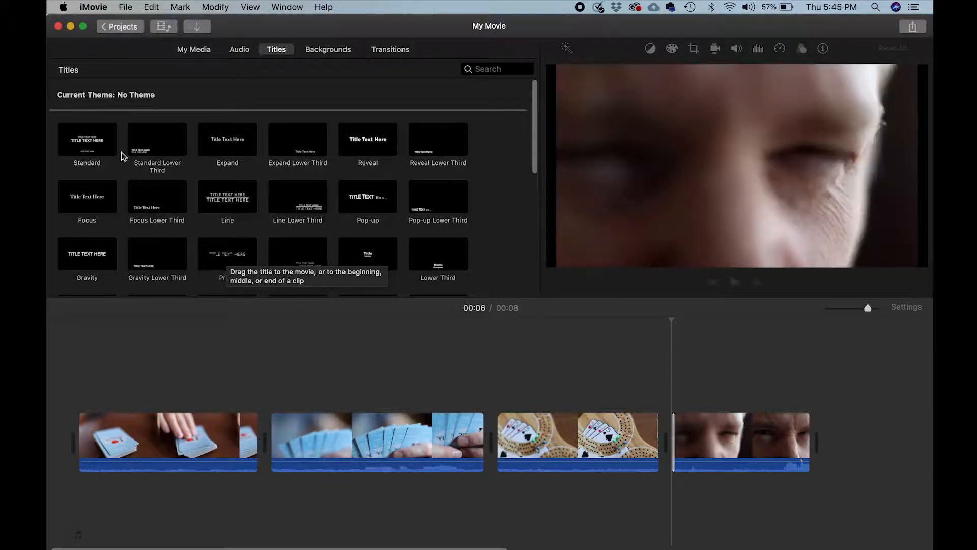
pyautogui.moveTo(89, 144); pyautogui.dragTo(83, 406)
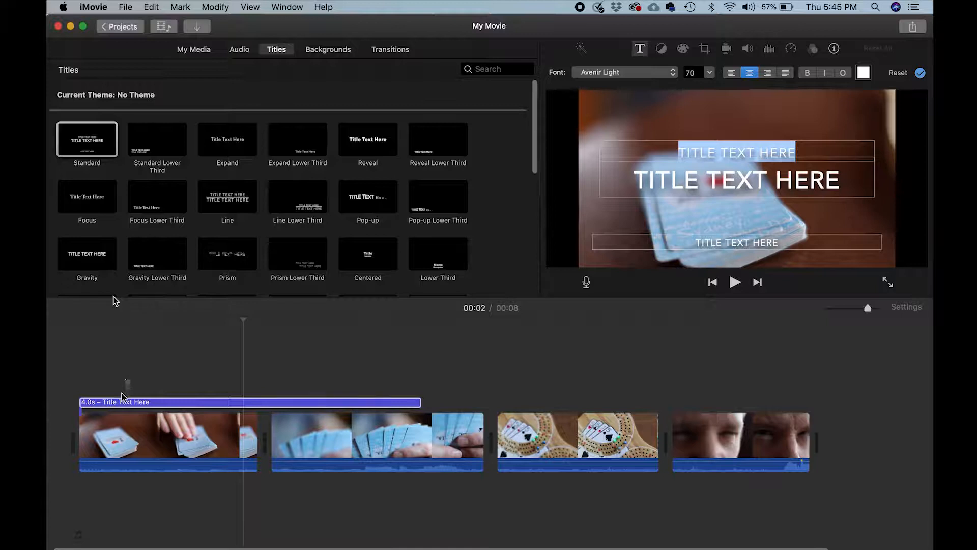
pyautogui.moveTo(422, 404); pyautogui.dragTo(305, 406)
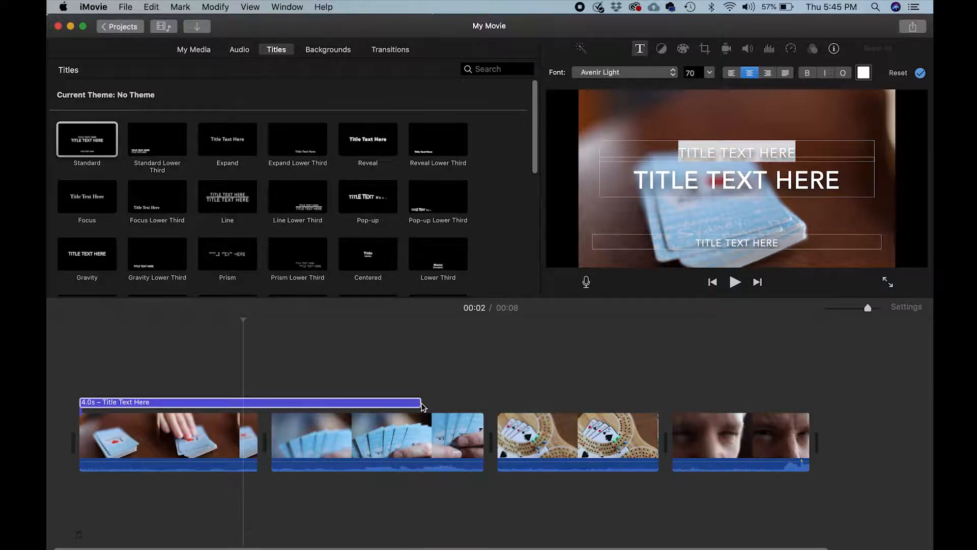
pyautogui.moveTo(417, 404); pyautogui.dragTo(258, 404)
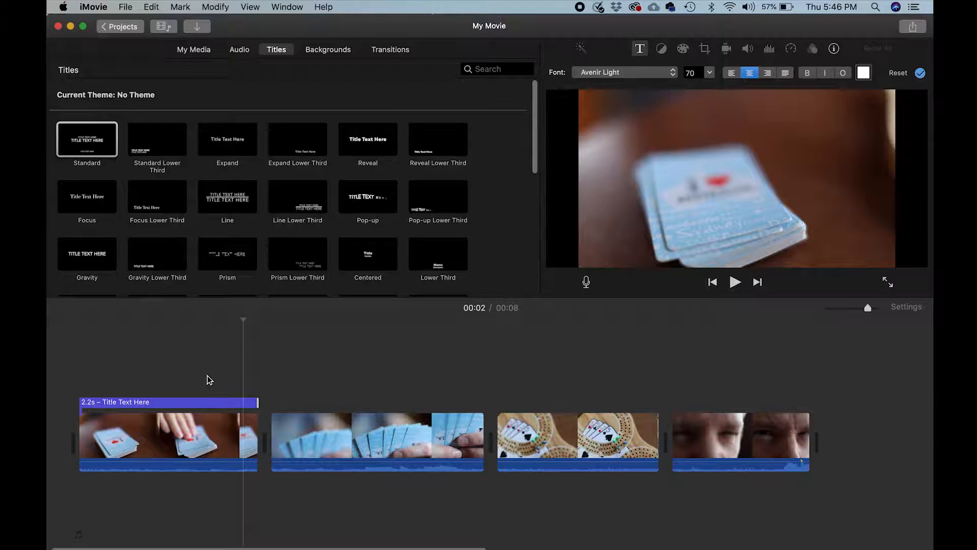
# - Fill in the title text with "CRIBBAGE", "THE FINAL GAME" and a byline with the creator's first name
pyautogui.click(188, 403)
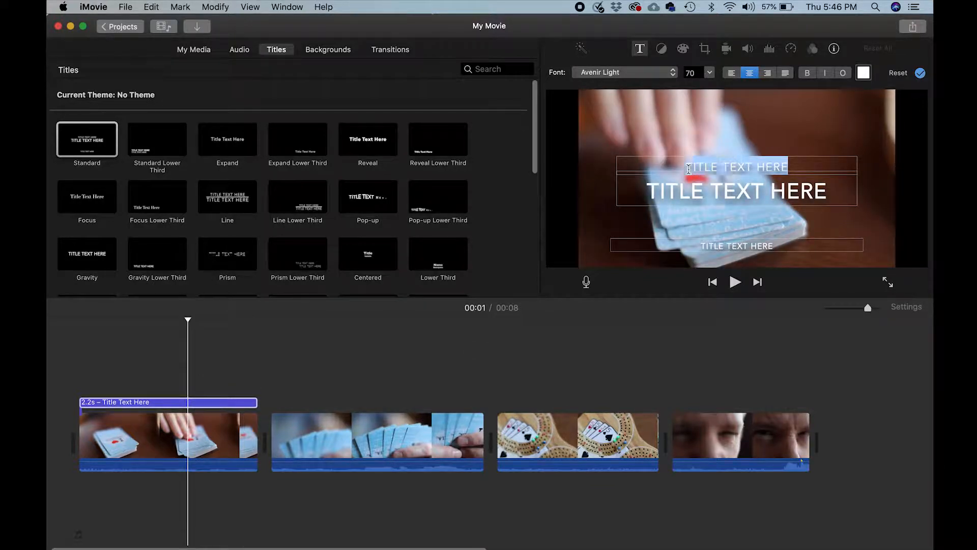
pyautogui.write('CRIBBAGE')
pyautogui.press('Tab')
pyautogui.write('THE FINAL GAME')
pyautogui.tripleClick(762, 246)
pyautogui.write('BY DUGAN')
# - Play the movie from the beginning to check the title over the first clip
pyautogui.click(84, 320)
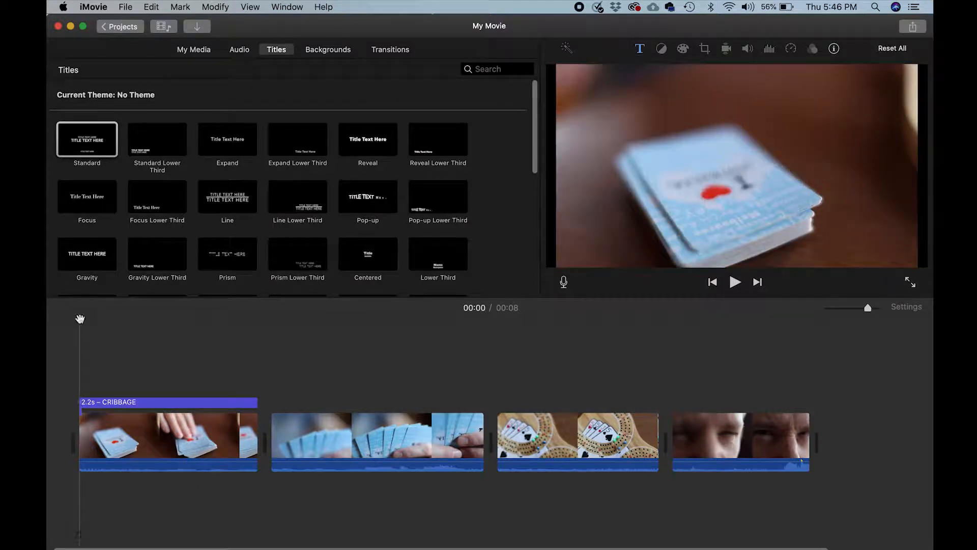
pyautogui.press('space')
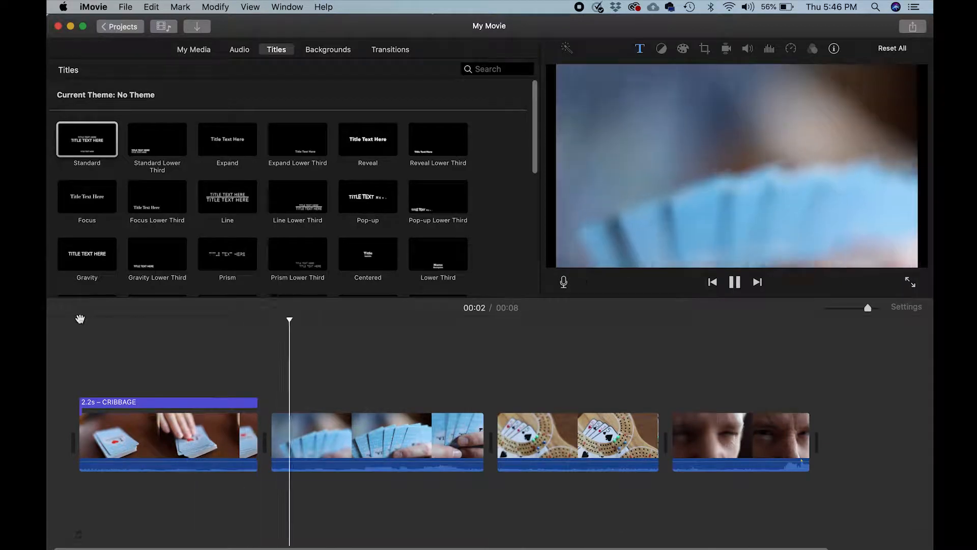
pyautogui.press('space')
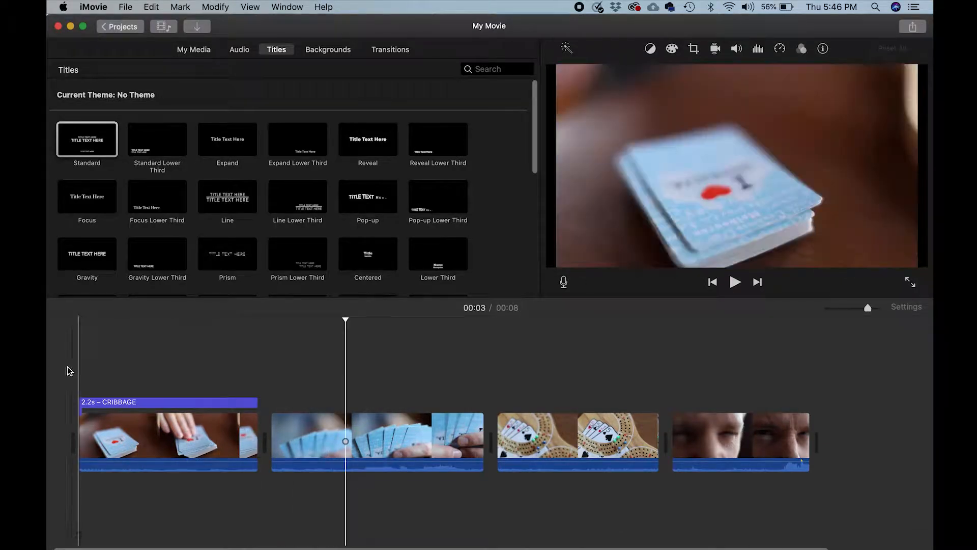
# - Turn the audio of the timeline clips all the way down to silence them
pyautogui.moveTo(169, 460); pyautogui.dragTo(168, 469)
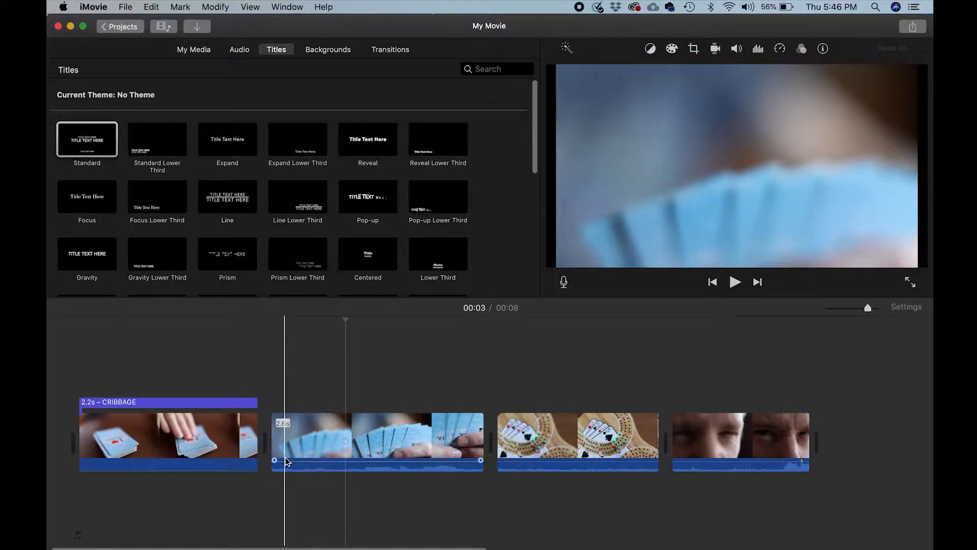
pyautogui.moveTo(296, 463); pyautogui.dragTo(298, 475)
pyautogui.moveTo(526, 463); pyautogui.dragTo(527, 473)
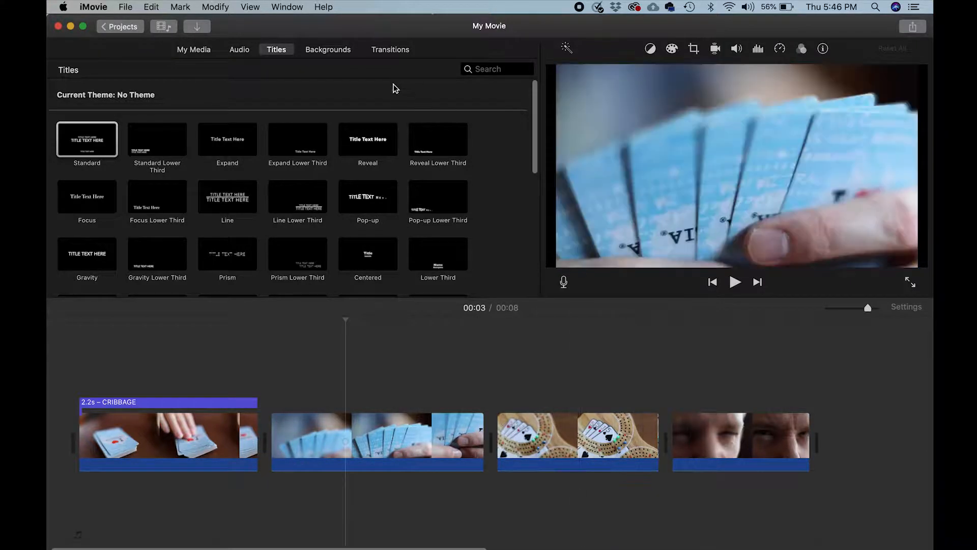
# - Show the available transitions and play the movie from near the end of the first clip to review the cuts
pyautogui.click(390, 50)
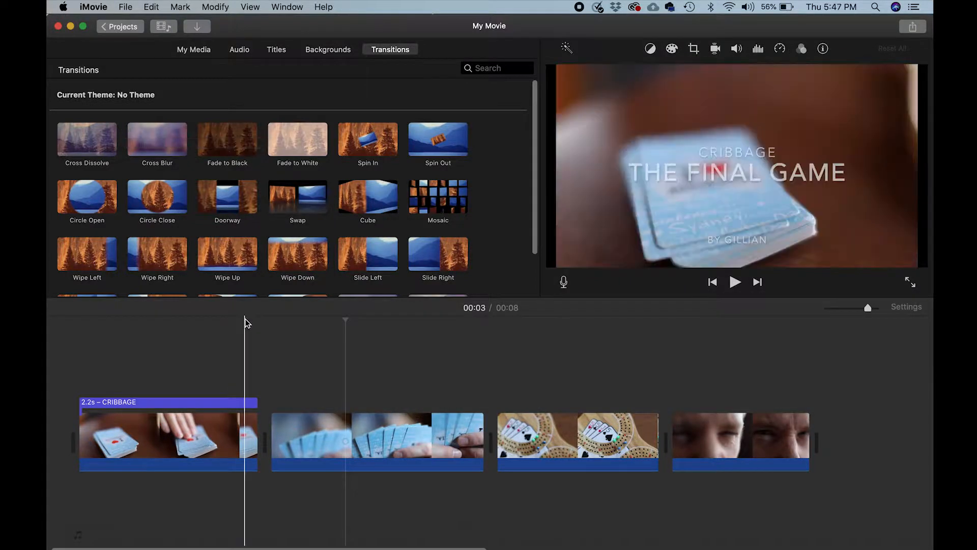
pyautogui.click(245, 322)
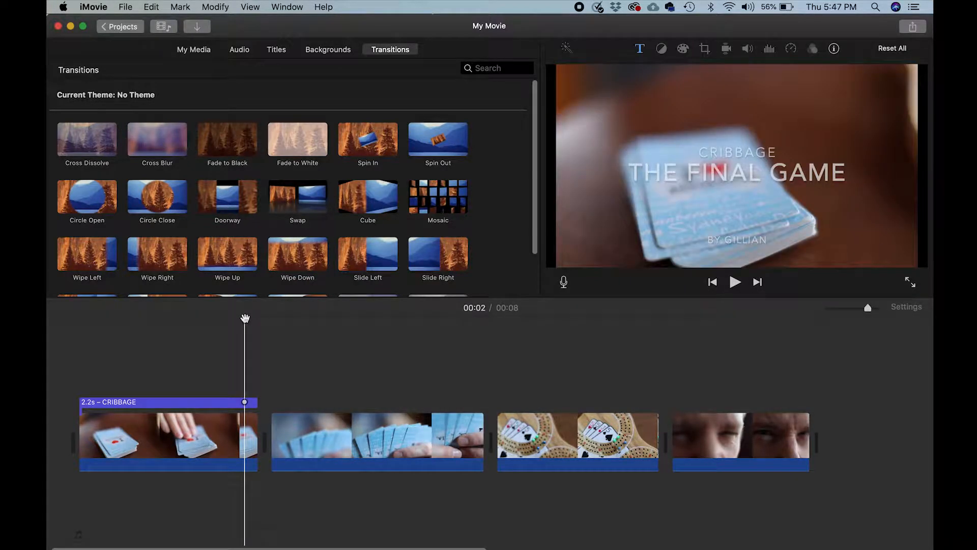
pyautogui.press('space')
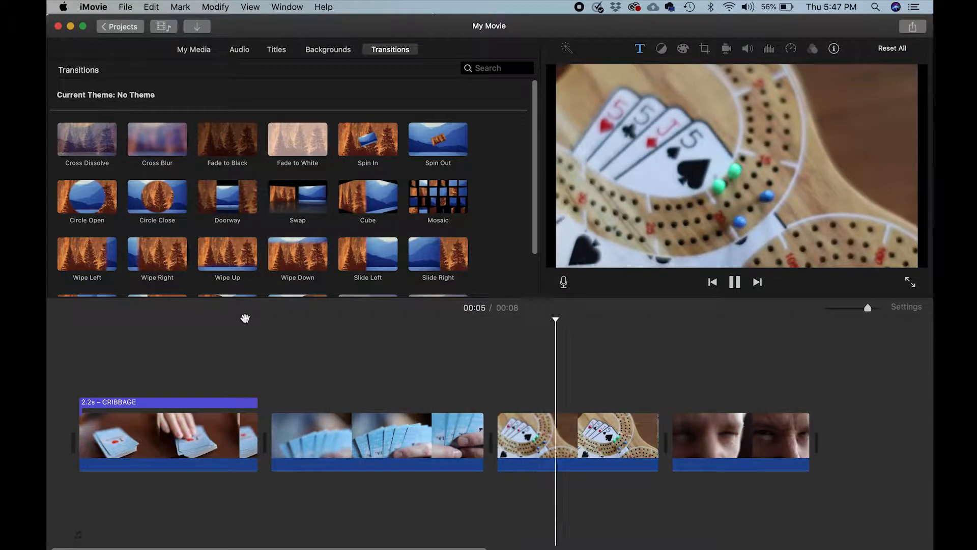
pyautogui.press('space')
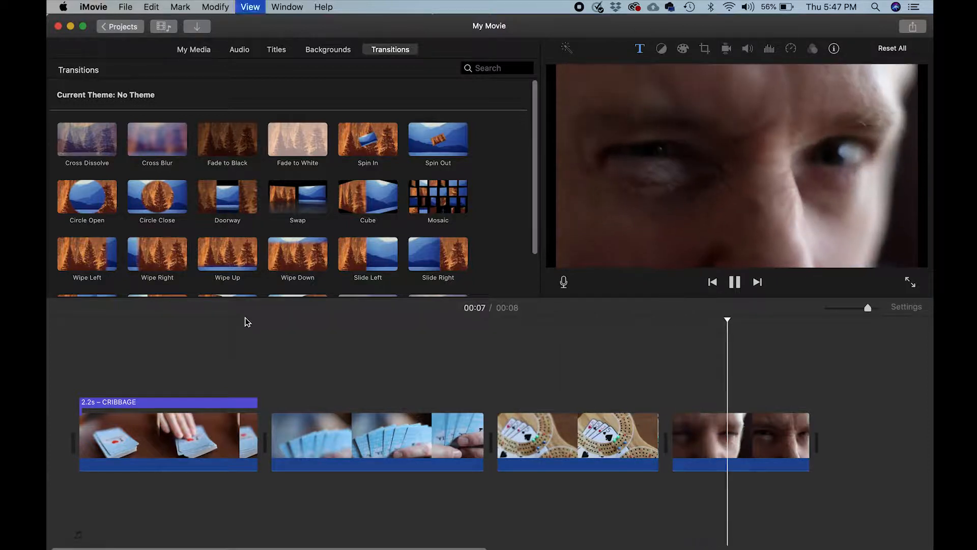
pyautogui.press('space')
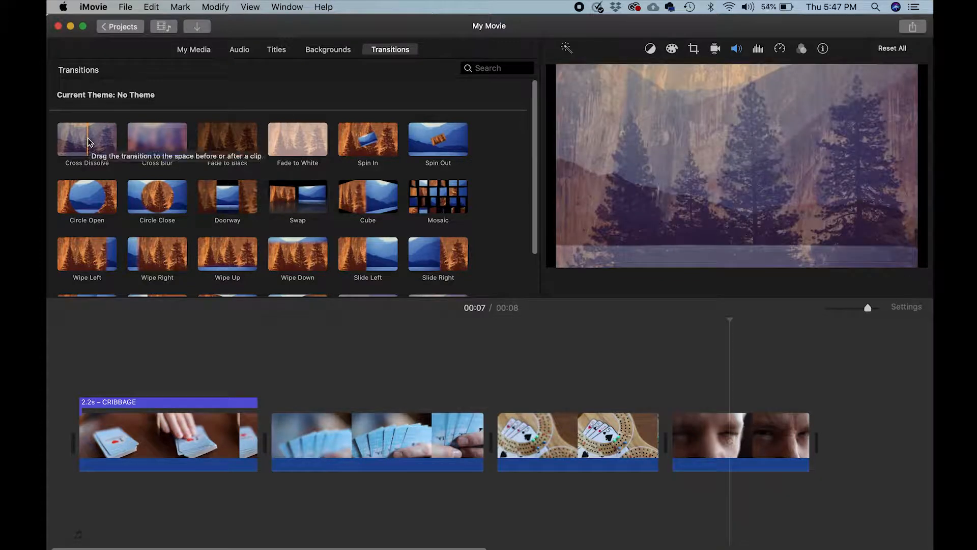
# - Add a Cross Dissolve between the first and second clips and play across it to check it with the title
pyautogui.moveTo(89, 141); pyautogui.dragTo(185, 442)
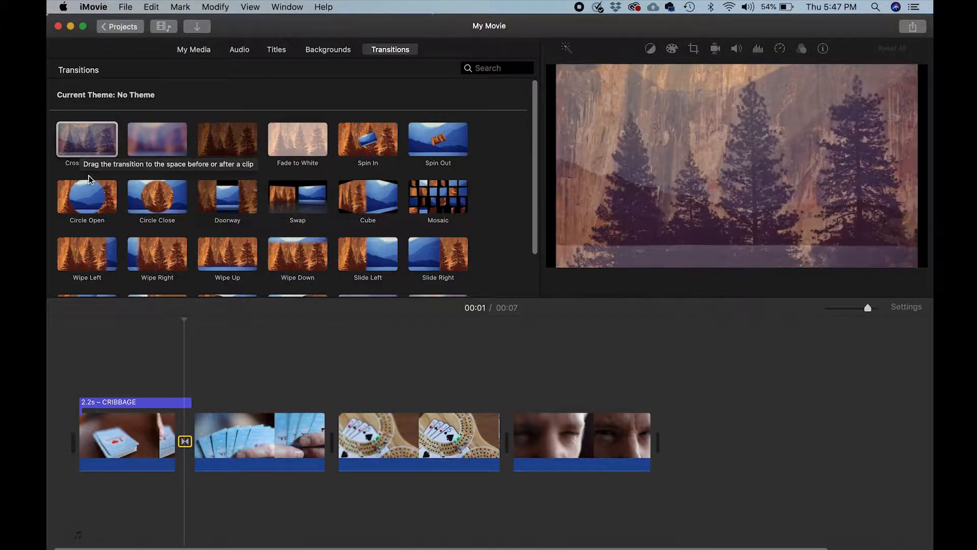
pyautogui.click(166, 365)
pyautogui.press('space')
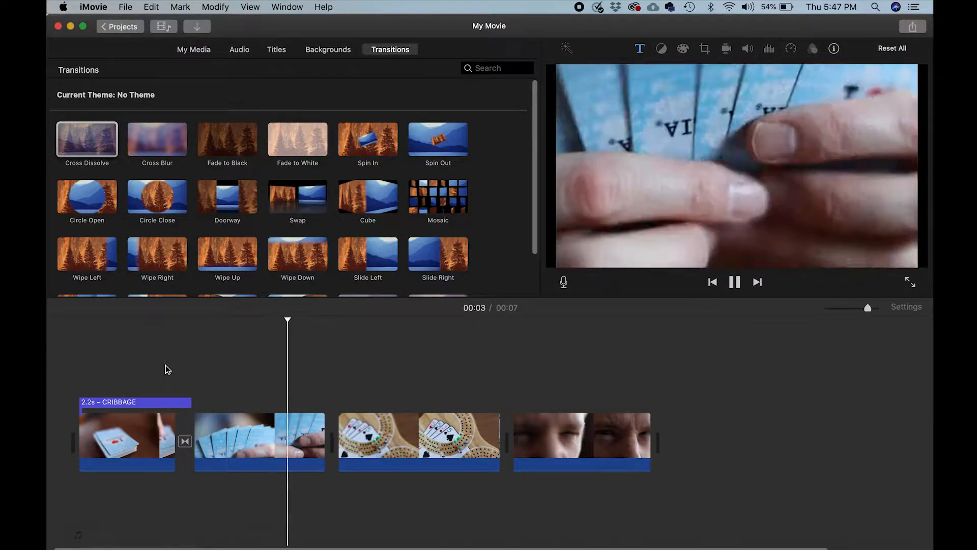
pyautogui.press('space')
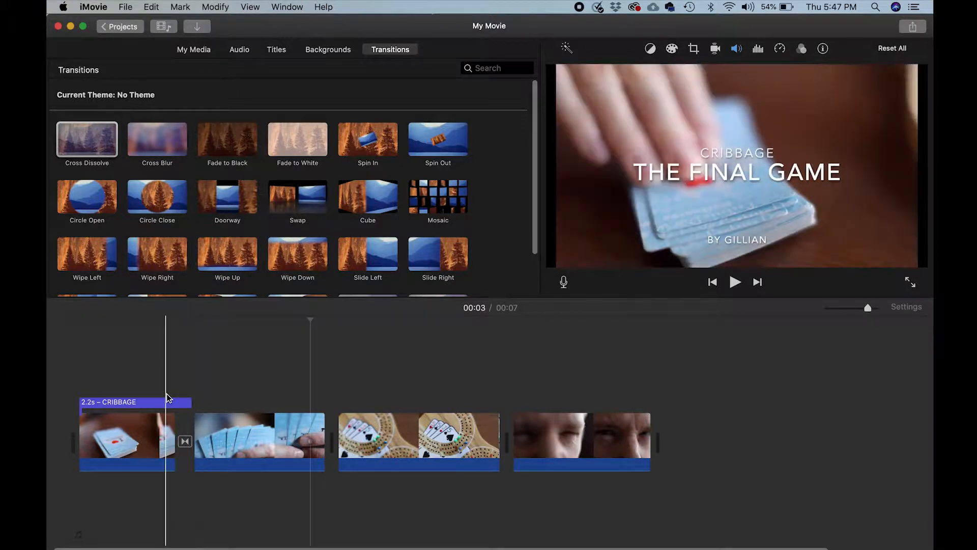
pyautogui.click(166, 393)
pyautogui.press('space')
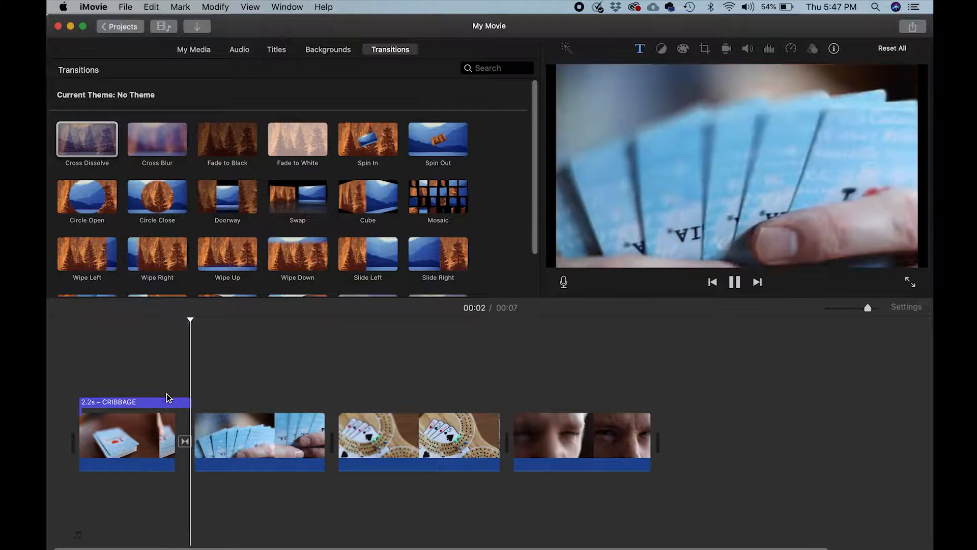
pyautogui.press('space')
# - Shorten the CRIBBAGE title to 1.2 s so it ends before the first transition, and play that part of the movie
pyautogui.moveTo(189, 402); pyautogui.dragTo(175, 404)
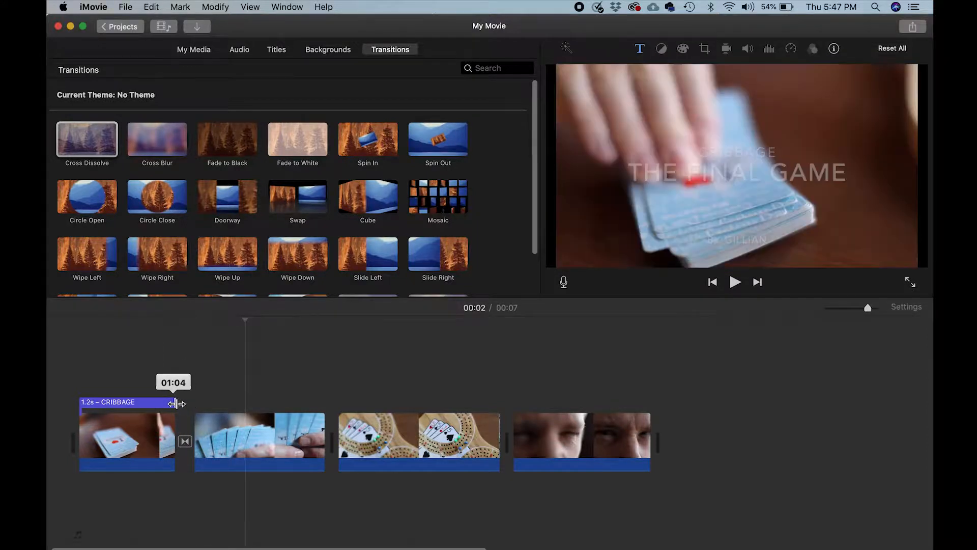
pyautogui.click(159, 362)
pyautogui.press('space')
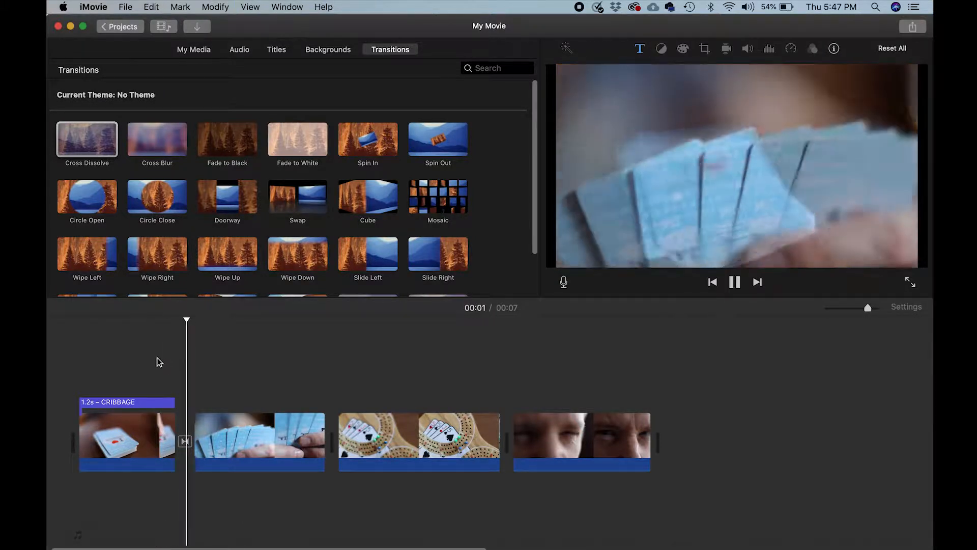
pyautogui.press('space')
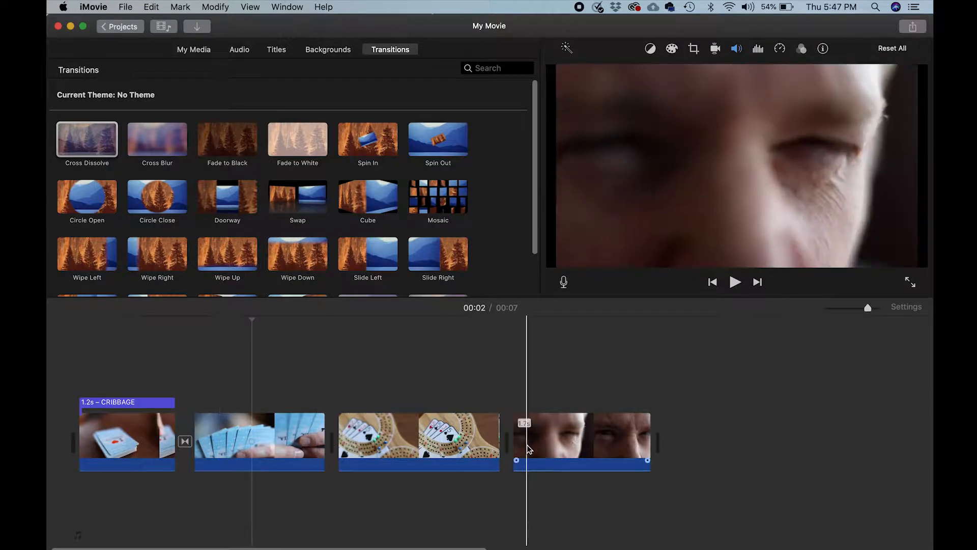
# - Add Cross Dissolve transitions between the second and third clips and between the third and fourth clips
pyautogui.moveTo(87, 140); pyautogui.dragTo(288, 441)
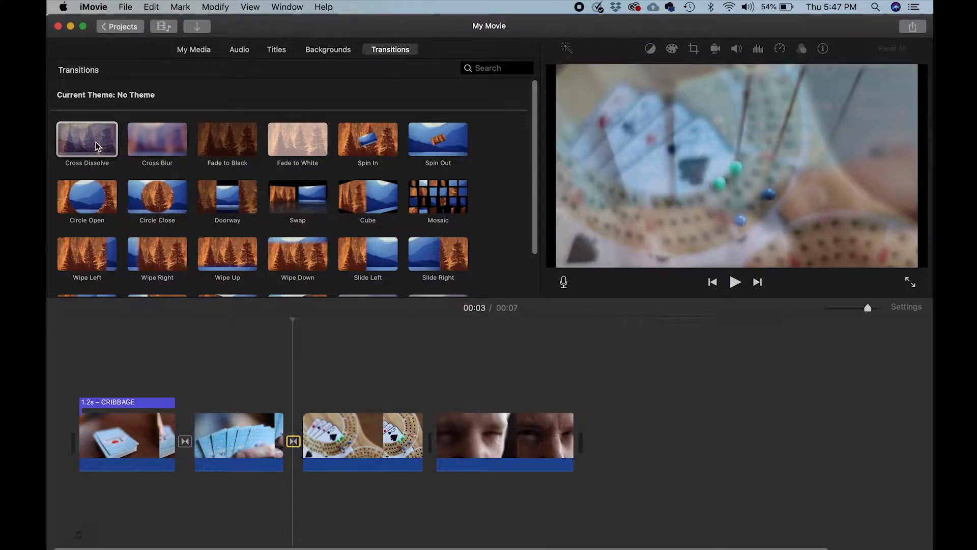
pyautogui.moveTo(96, 142); pyautogui.dragTo(390, 450)
pyautogui.click(184, 441)
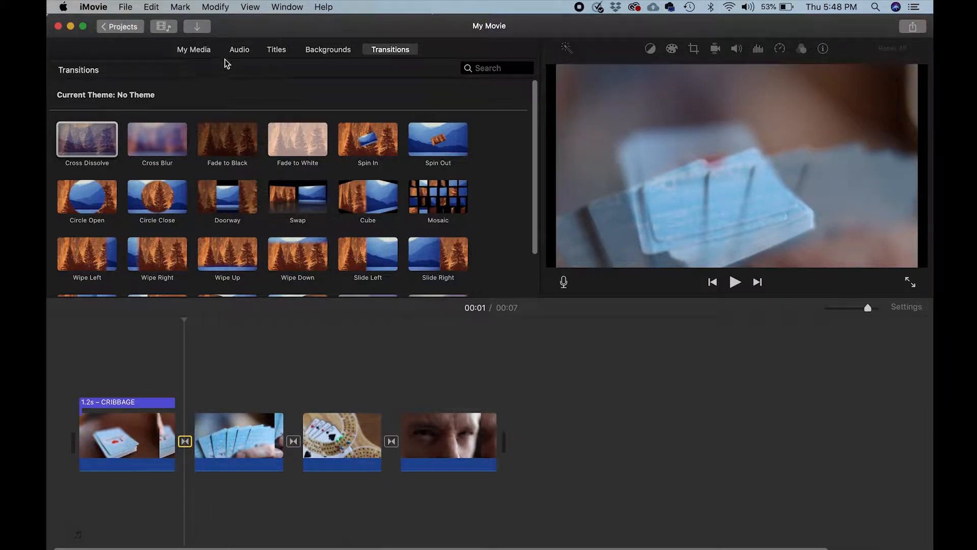
# - Add the music track AbandonShip_by_GuestofRapture_Artlist beneath the clips from the start of the movie and play it
pyautogui.click(240, 51)
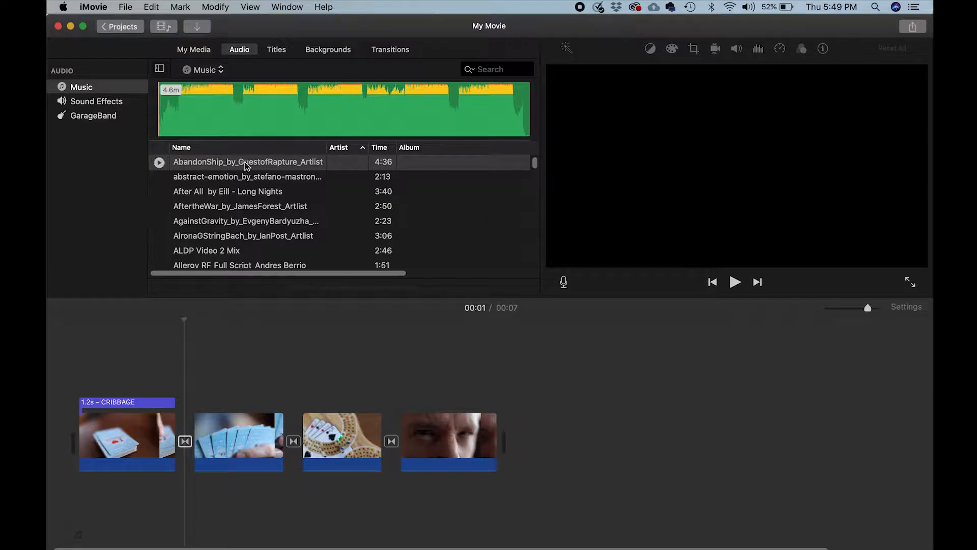
pyautogui.moveTo(245, 162); pyautogui.dragTo(199, 362)
pyautogui.moveTo(169, 437); pyautogui.dragTo(69, 498)
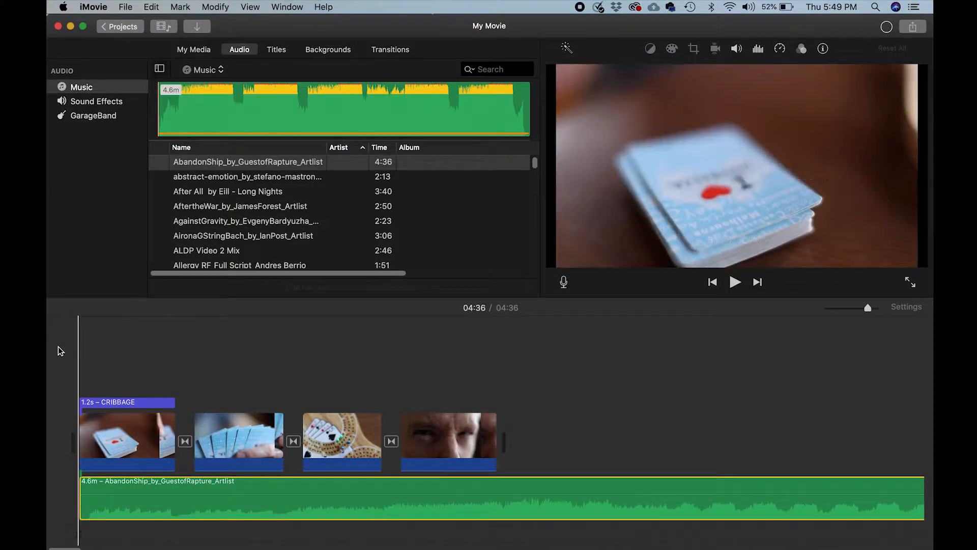
pyautogui.click(58, 347)
pyautogui.press('space')
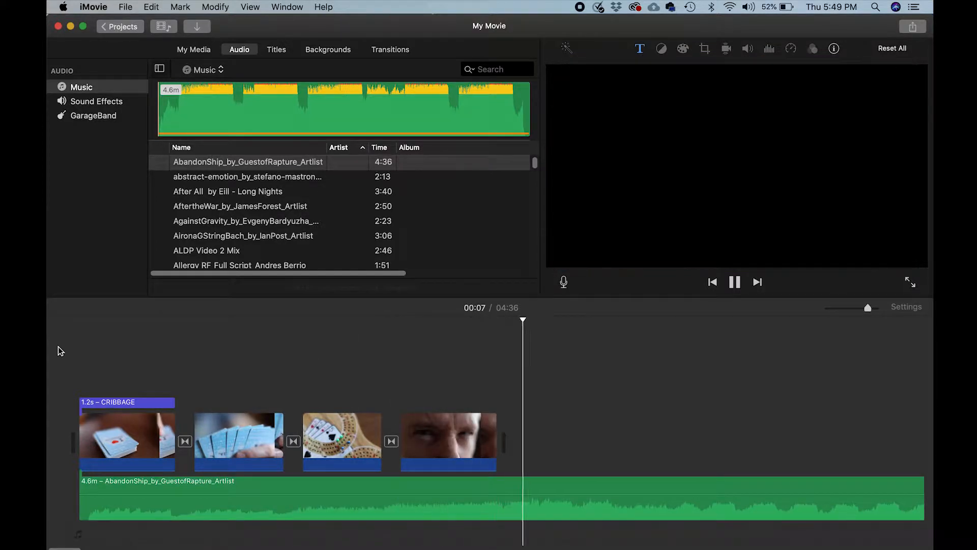
pyautogui.press('space')
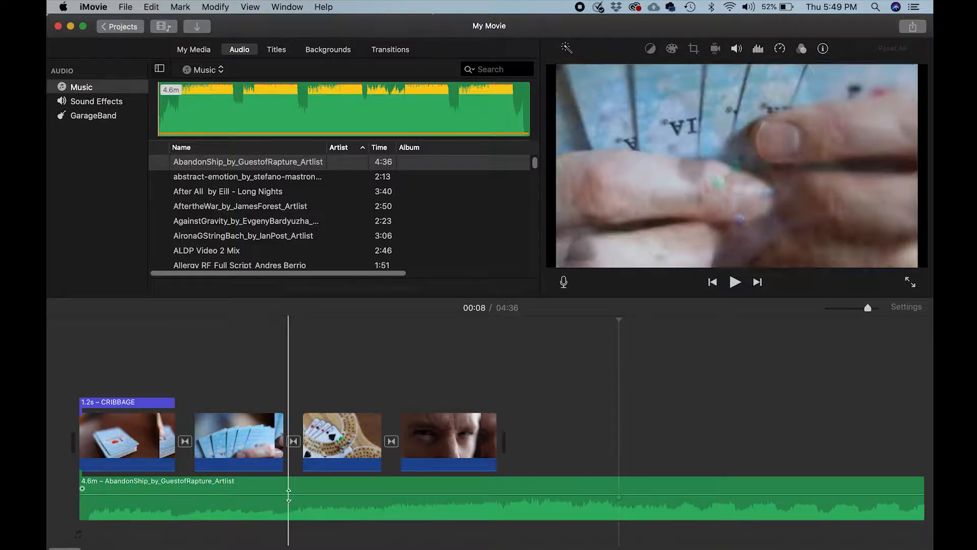
# - Lower the music track's volume slightly below 100% and play the movie to check the level
pyautogui.click(275, 494)
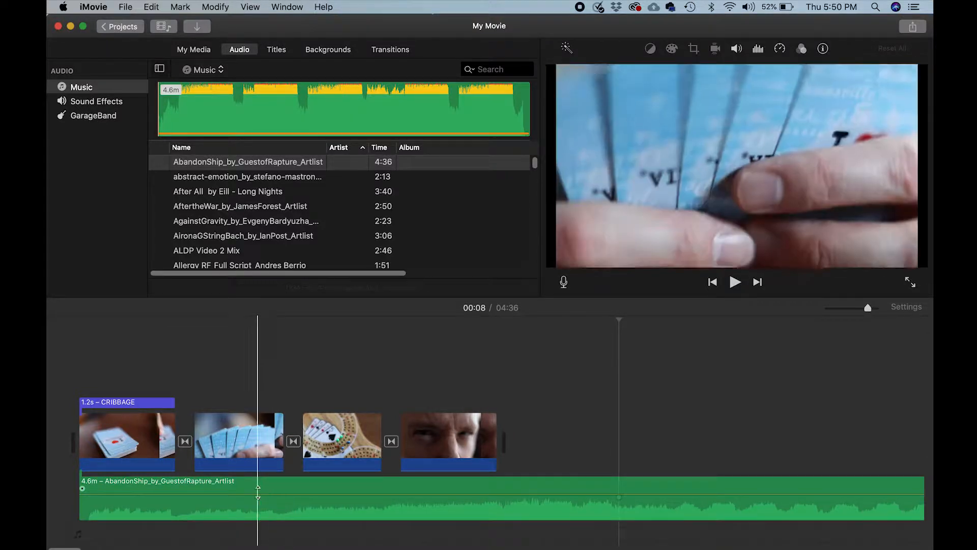
pyautogui.click(310, 492)
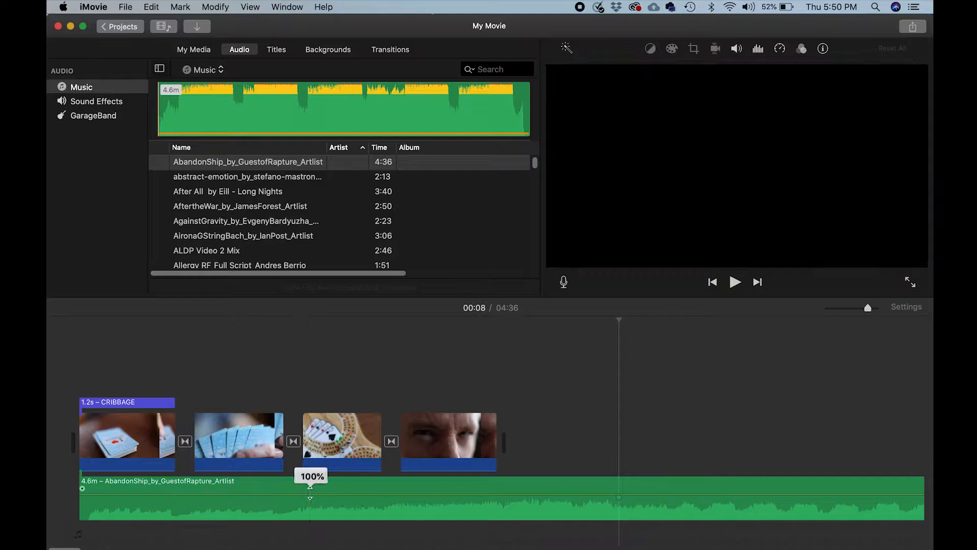
pyautogui.moveTo(310, 493)
pyautogui.mouseDown()
pyautogui.moveTo(310, 506)
pyautogui.moveTo(310, 498)
pyautogui.mouseUp()
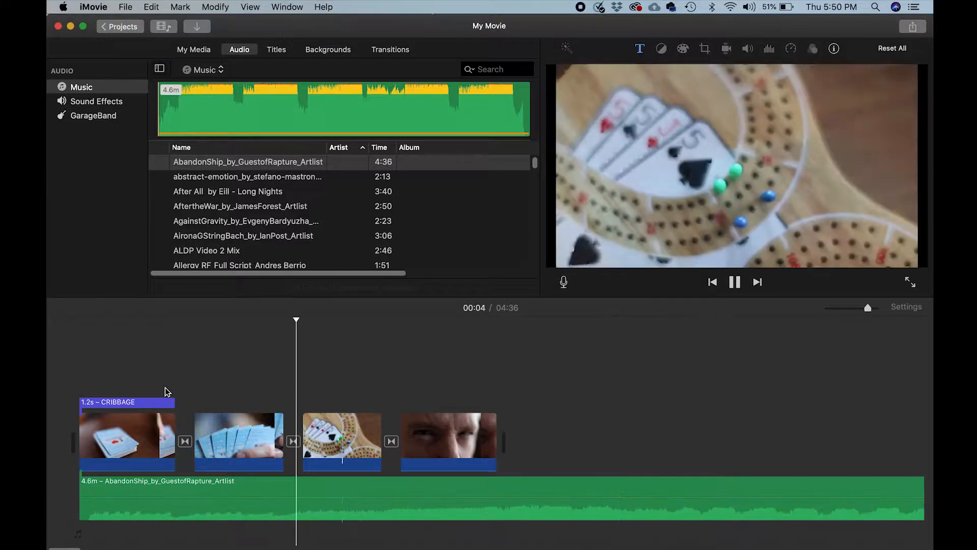
pyautogui.press('space')
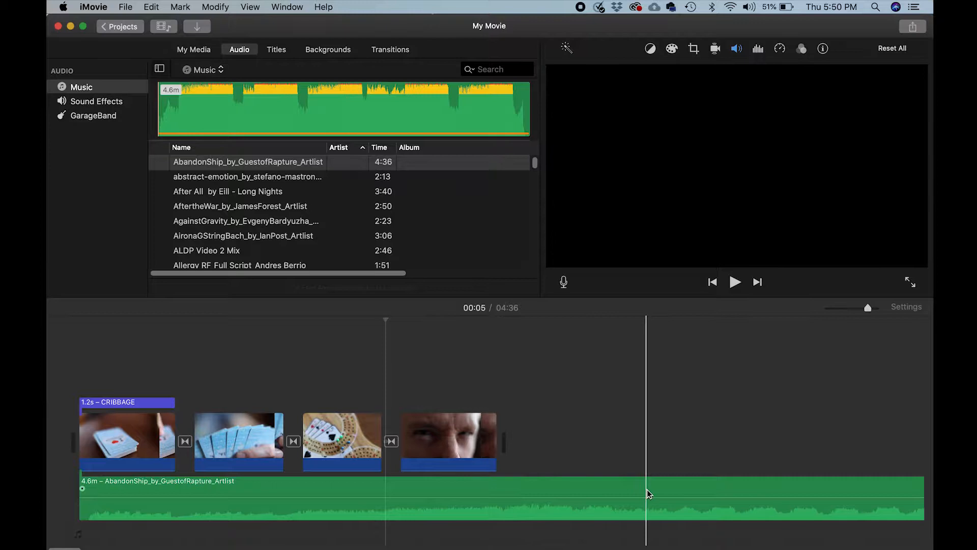
# - Split the music track just past the end of the last clip and delete the remaining part
pyautogui.click(509, 490)
pyautogui.rightClick(509, 490)
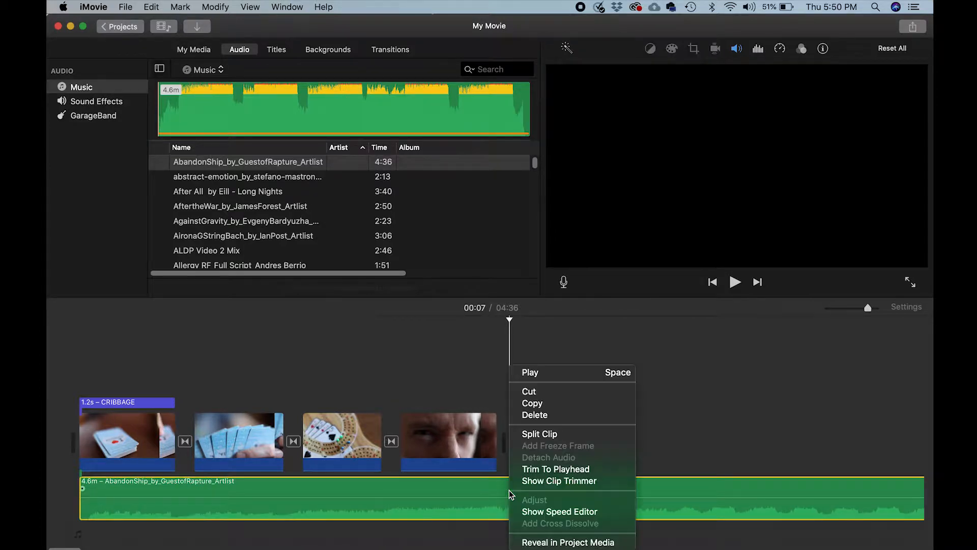
pyautogui.click(542, 435)
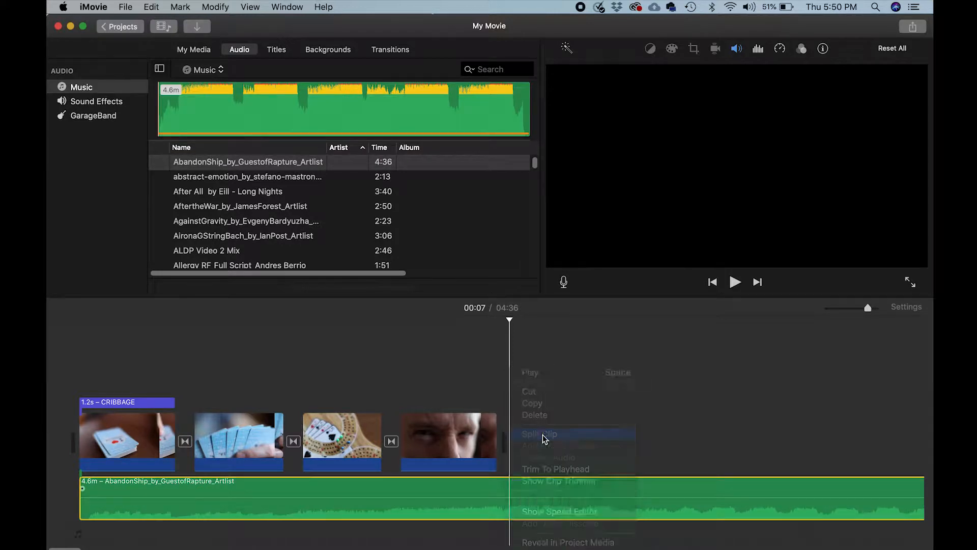
pyautogui.click(531, 488)
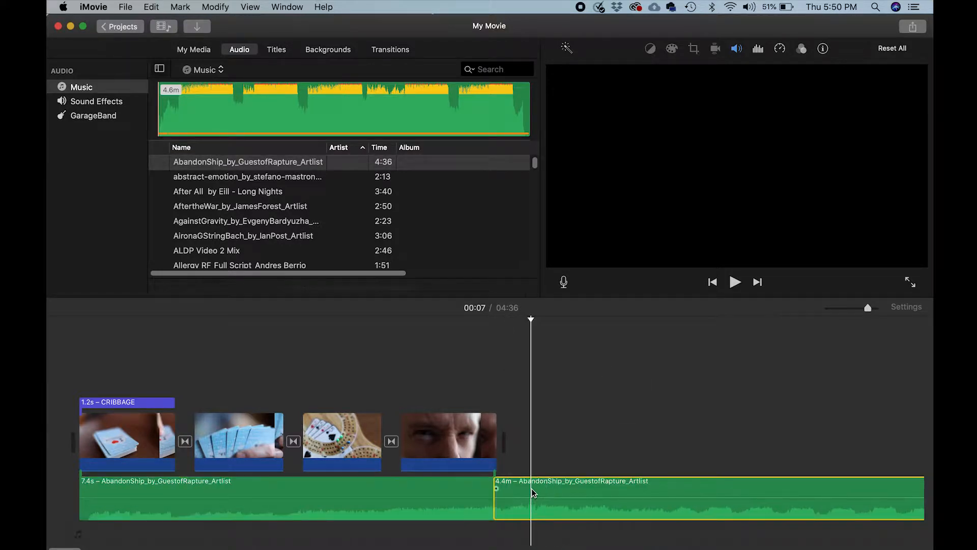
pyautogui.press('Delete')
# - Add a Fade to Black transition after the last clip and preview the ending
pyautogui.click(471, 421)
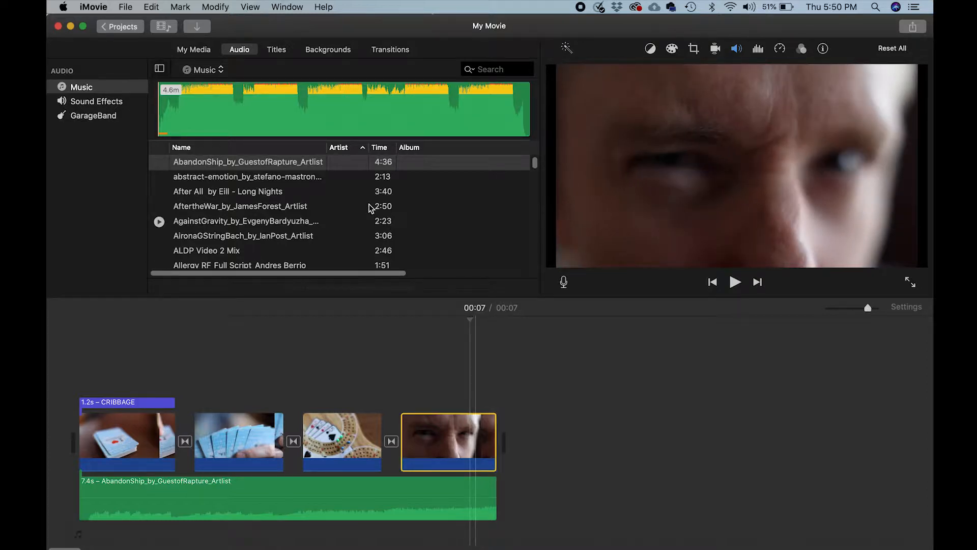
pyautogui.click(386, 49)
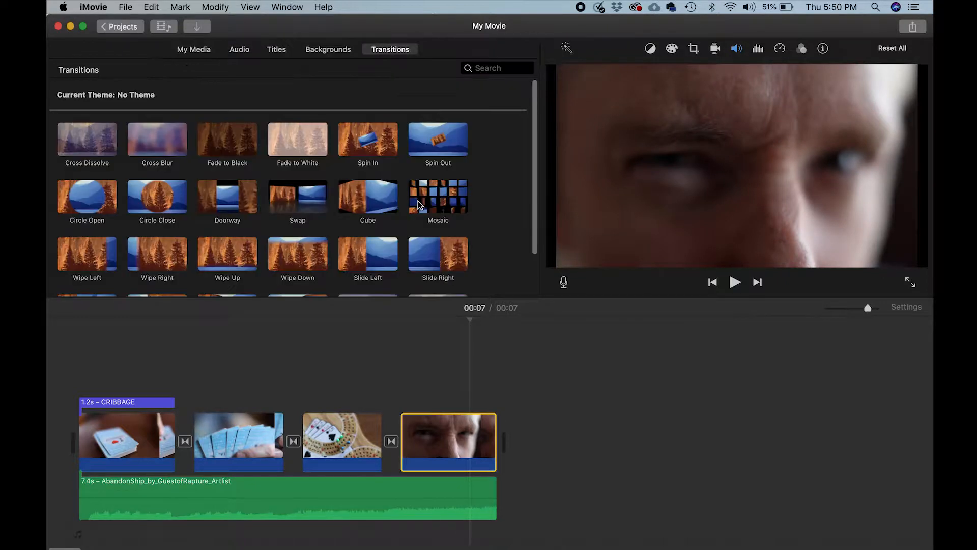
pyautogui.moveTo(227, 144); pyautogui.dragTo(500, 448)
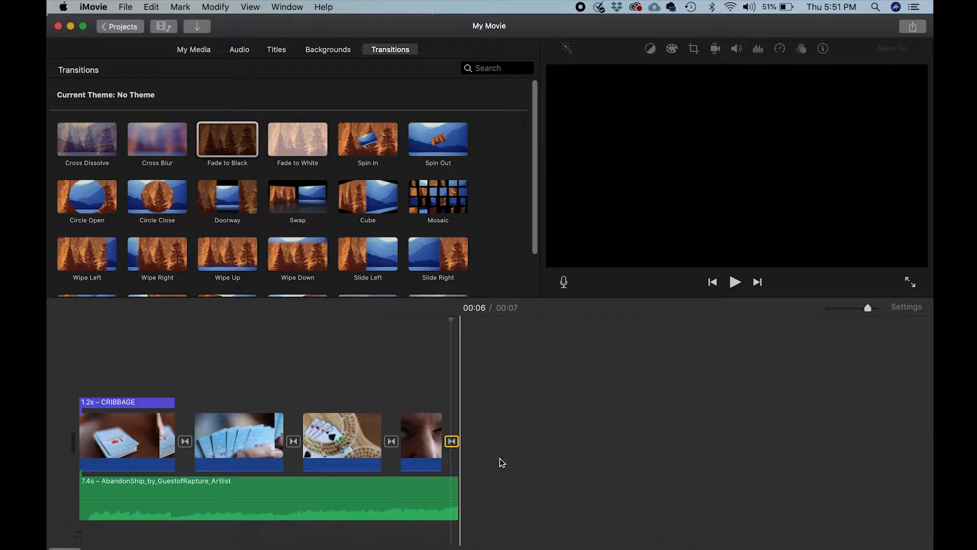
pyautogui.click(443, 321)
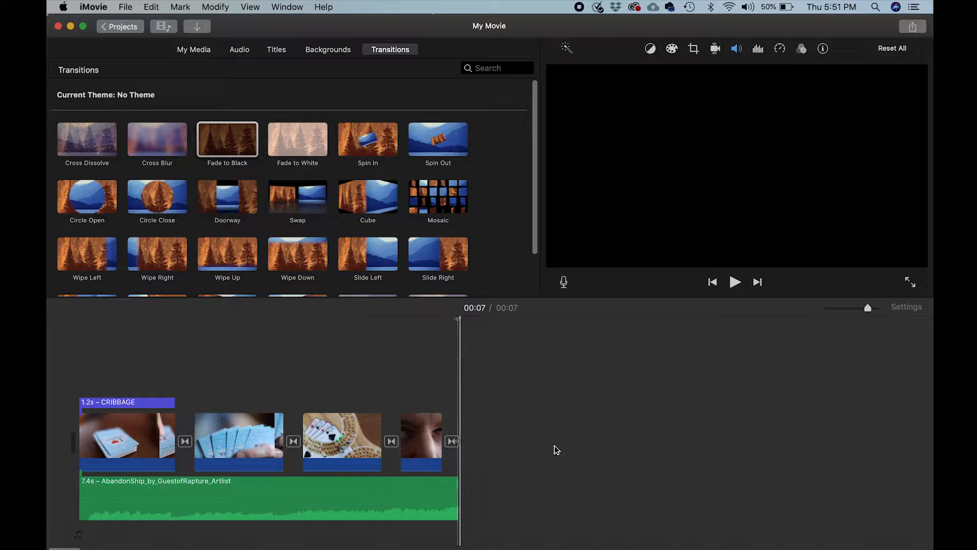
# - Set the duration of the closing Fade to Black transition to 0.5 s
pyautogui.click(451, 441)
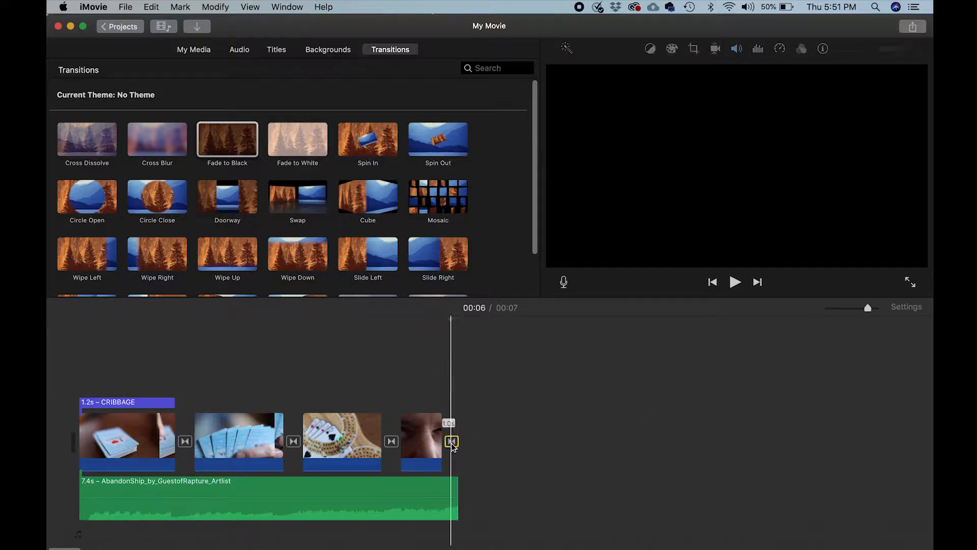
pyautogui.doubleClick(452, 442)
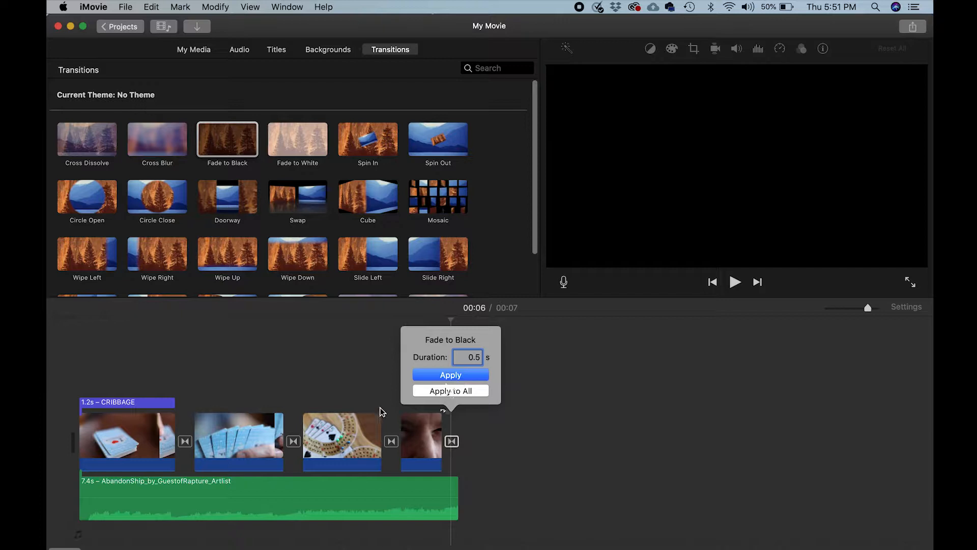
pyautogui.click(435, 377)
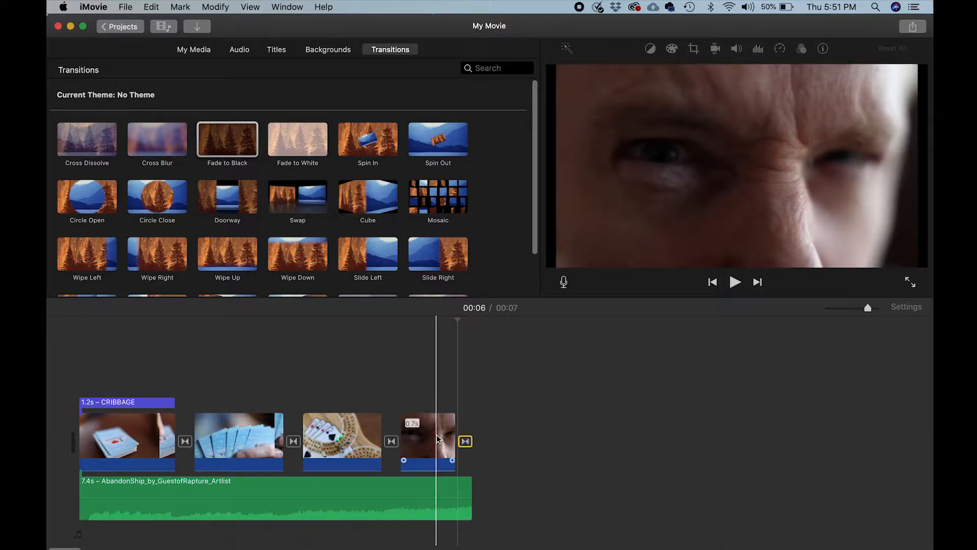
# - Fade out the end of the music track, starting around the transition into the last clip
pyautogui.click(457, 500)
pyautogui.click(459, 509)
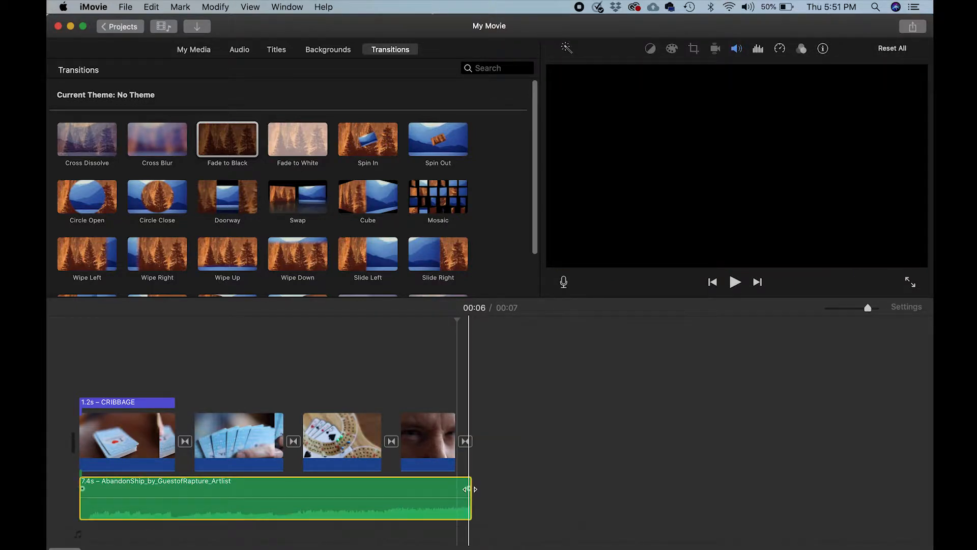
pyautogui.moveTo(467, 489); pyautogui.dragTo(388, 507)
pyautogui.click(365, 376)
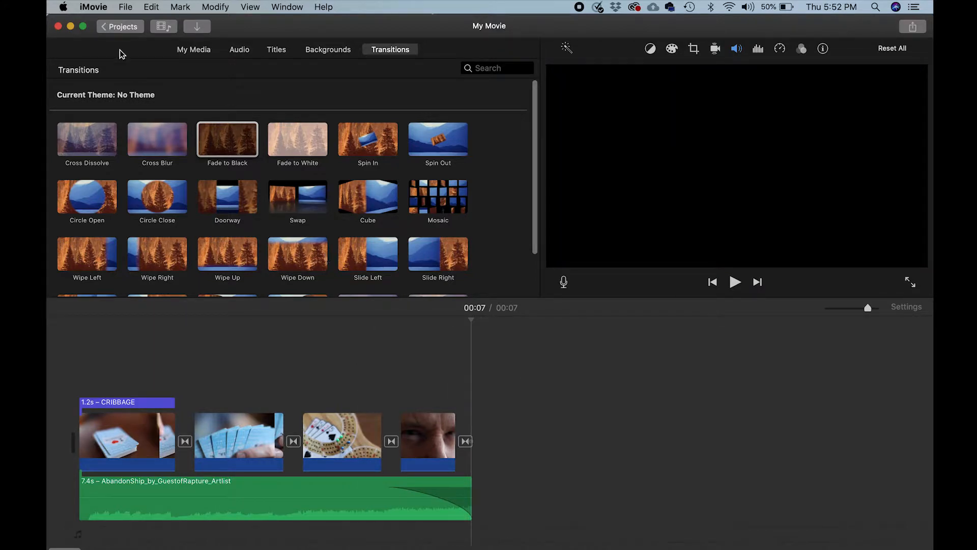
# - Export the movie as a video file titled "Cribbage Rules" and save it to the Desktop
pyautogui.click(125, 8)
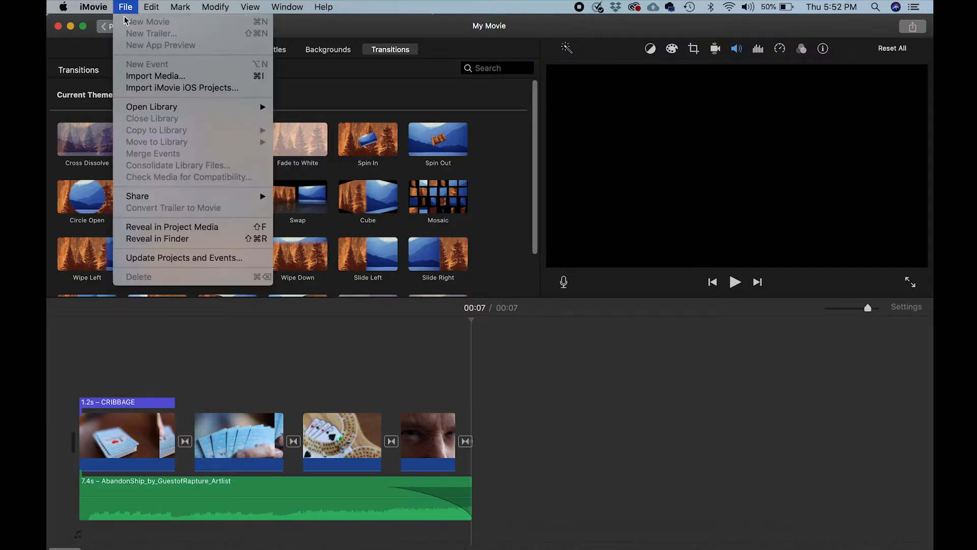
pyautogui.moveTo(170, 196)
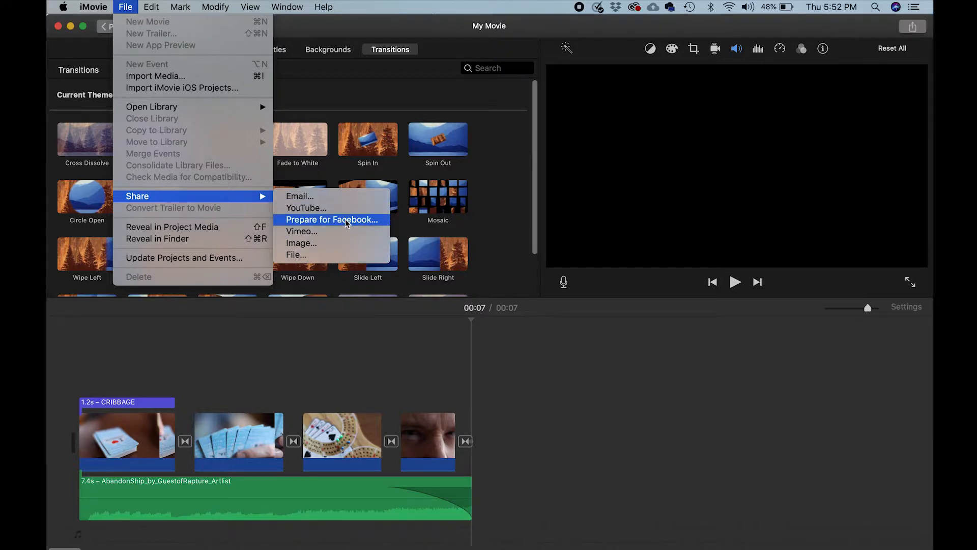
pyautogui.click(333, 256)
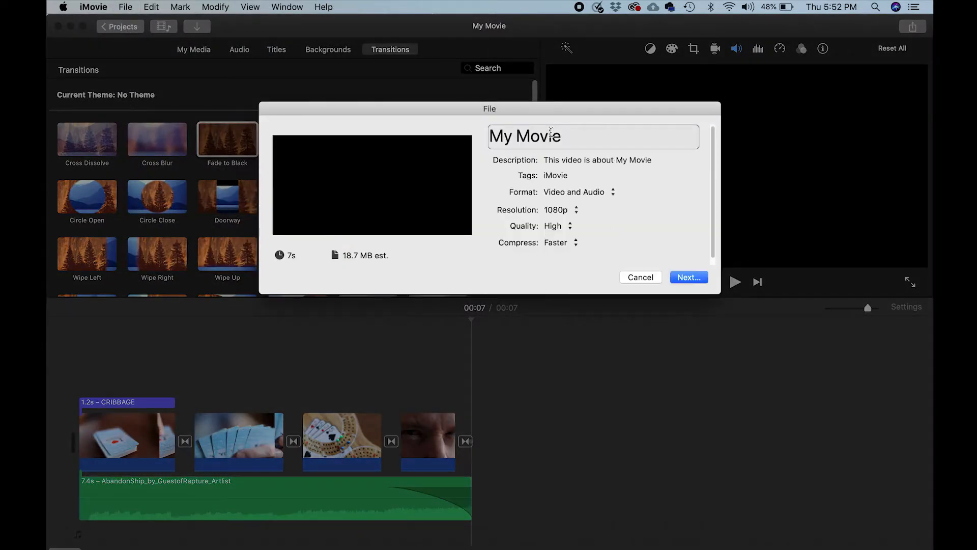
pyautogui.click(572, 134)
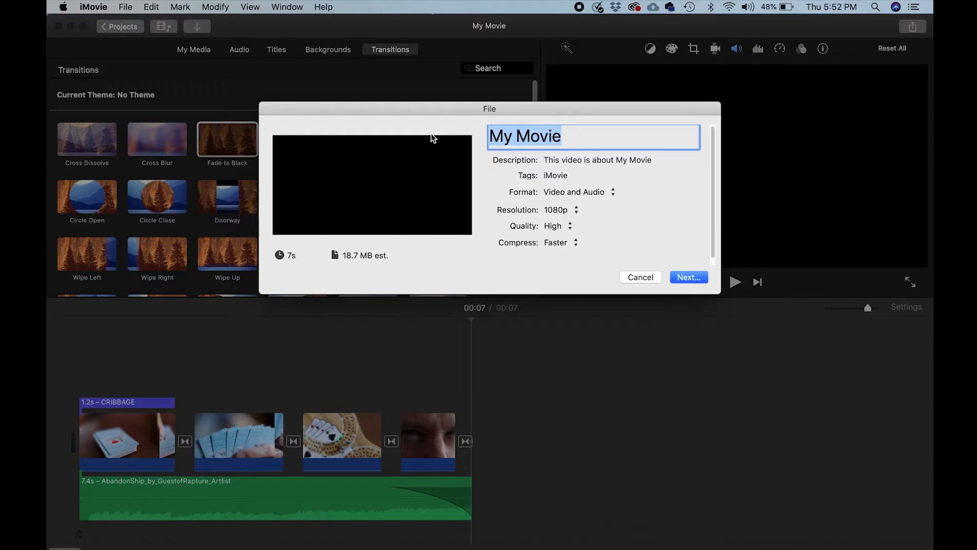
pyautogui.write('Cribbage Rules')
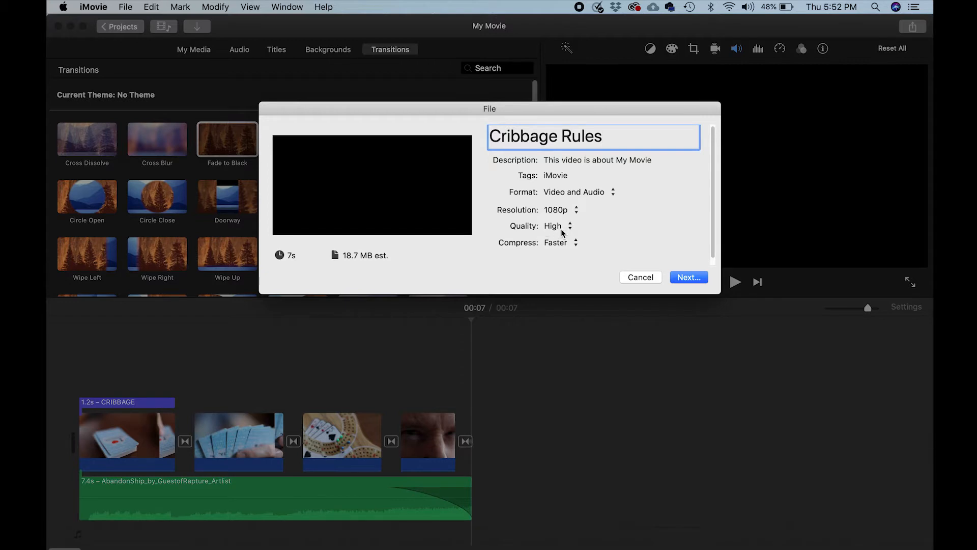
pyautogui.click(695, 276)
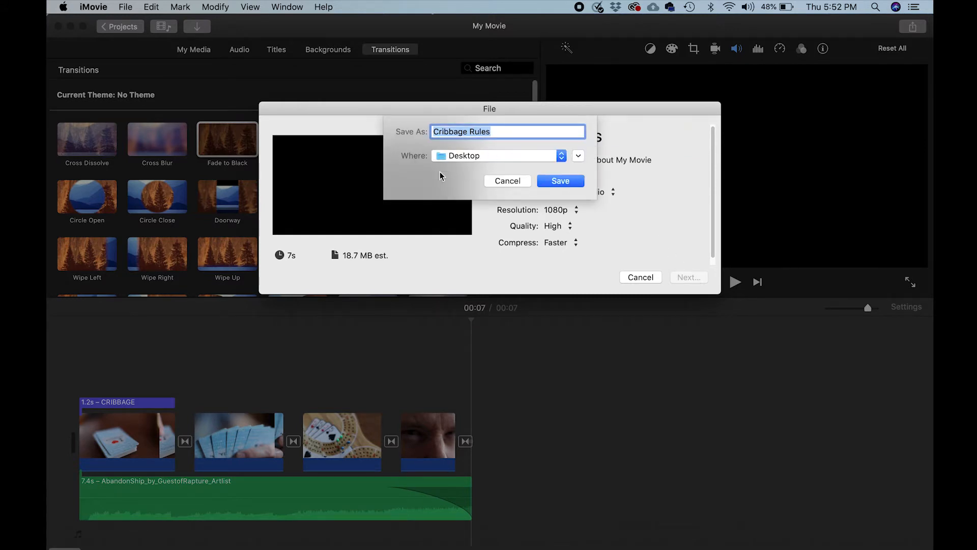
pyautogui.click(570, 183)
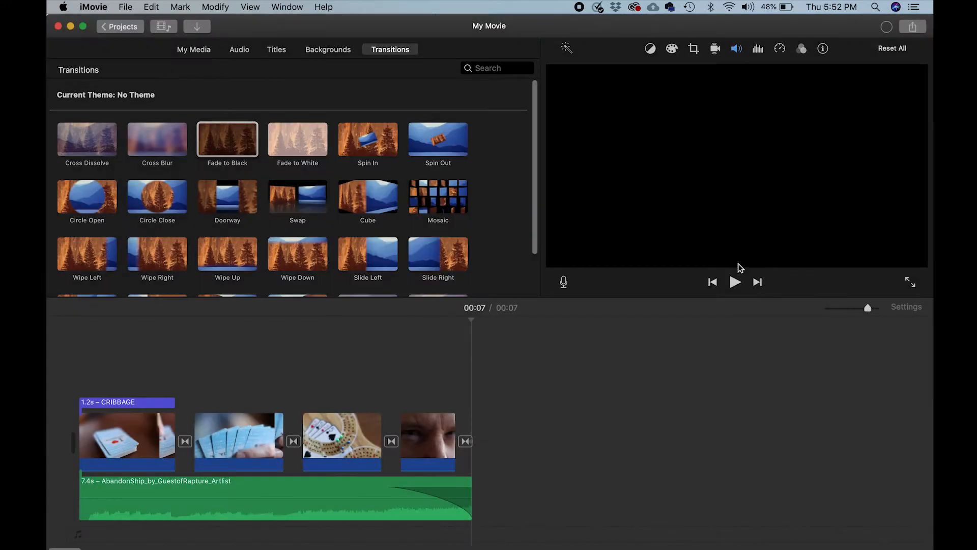